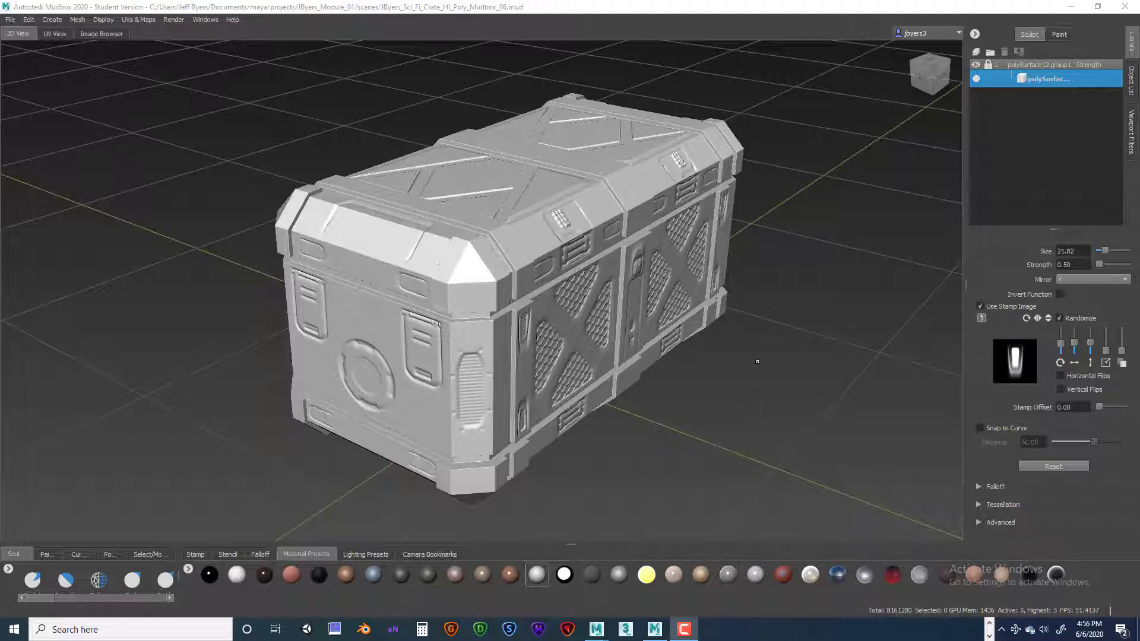
Step: Frame the whole crate in a front three-quarter perspective showing the end panel, the lid and the long side with the latch
mouse_move(757, 361)
left_mouse_down("alt")
mouse_move(733, 344)
mouse_move(801, 352)
mouse_move(712, 427)
left_mouse_up("alt")
left_click_drag(712, 351, 644, 355, "alt")
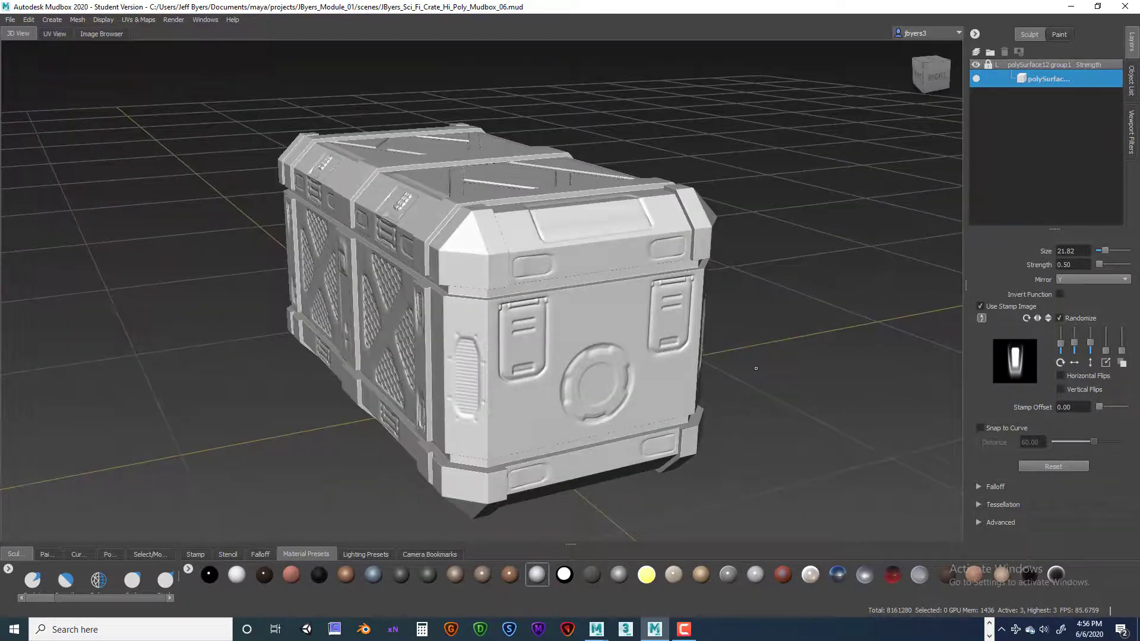
left_click_drag(756, 368, 570, 362, "alt")
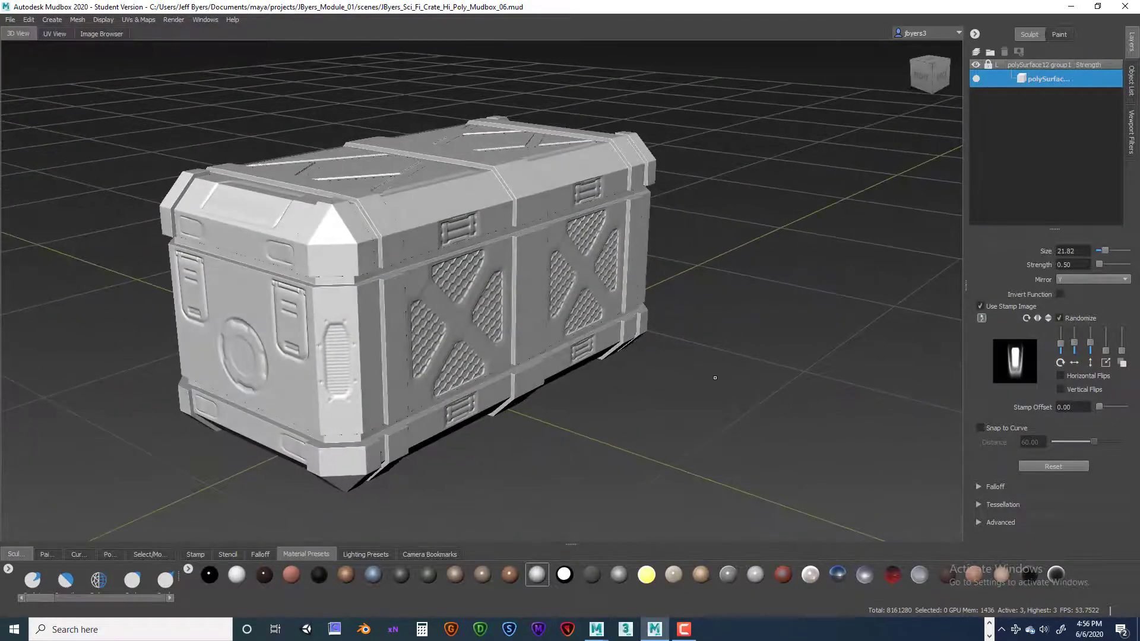
left_click_drag(715, 379, 570, 383, "alt")
left_click_drag(663, 372, 524, 370, "alt")
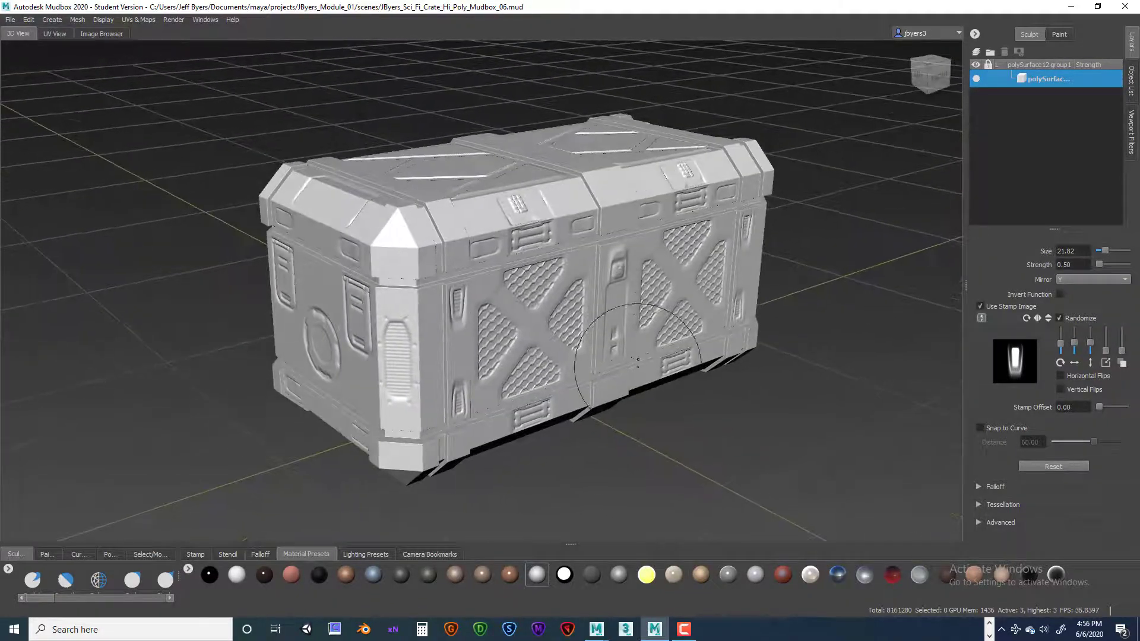
right_click_drag(656, 376, 672, 378, "alt")
mouse_move(672, 378)
left_mouse_down("alt")
mouse_move(676, 359)
mouse_move(677, 375)
mouse_move(645, 360)
left_mouse_up("alt")
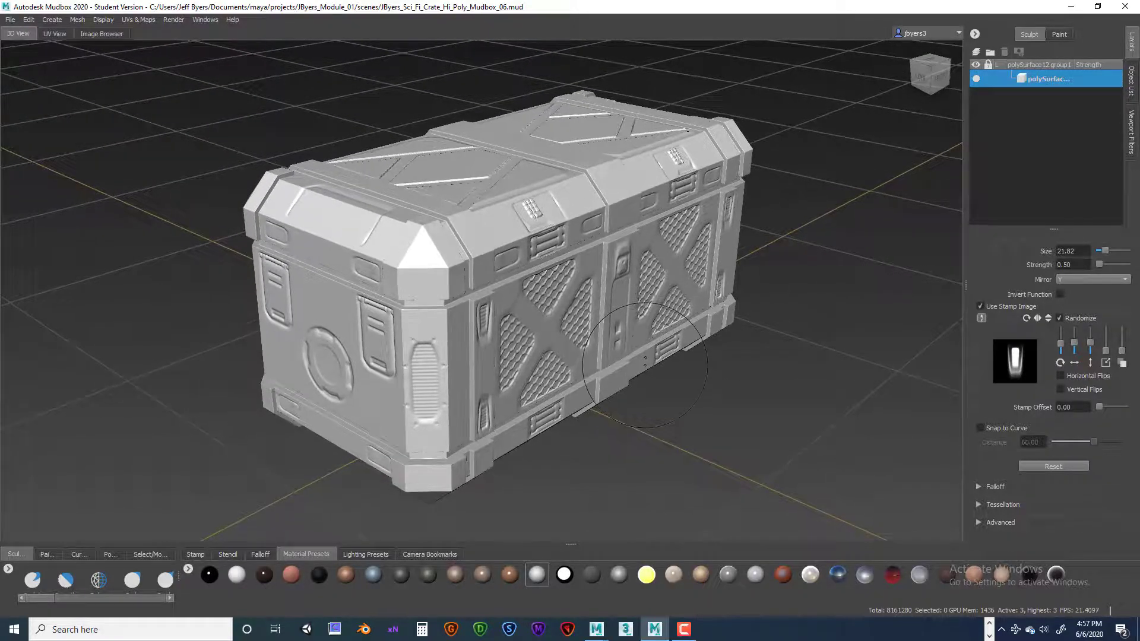
Step: Open Snipping Tool and capture a rectangular snip of the crate's front perspective view, leaving out the surrounding interface
right_click(82, 630)
left_click(80, 629)
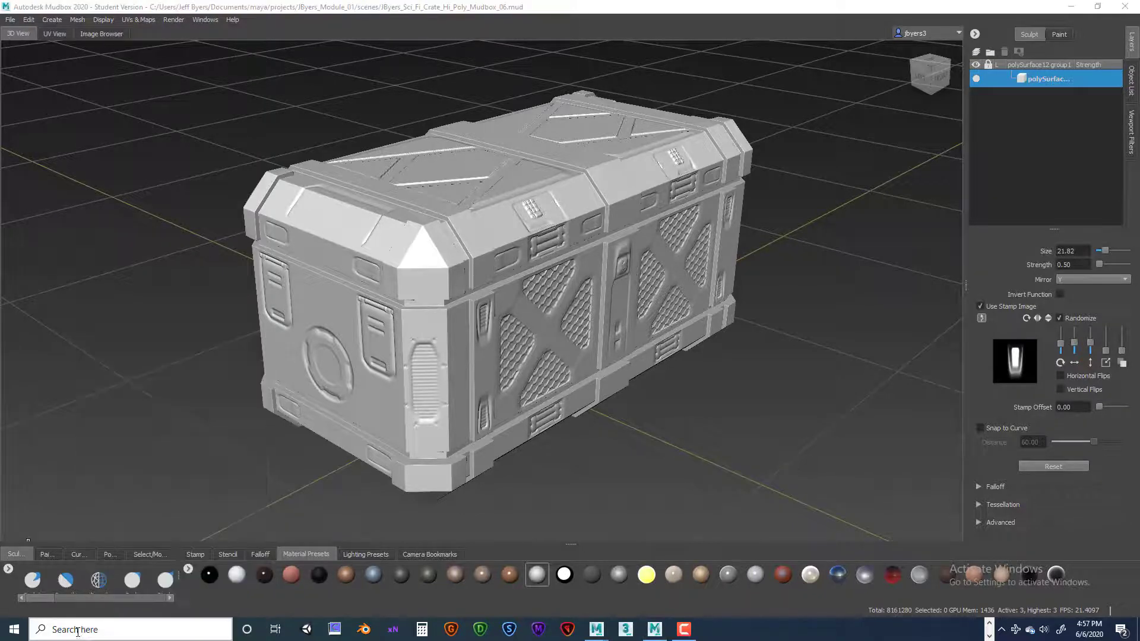
type("s")
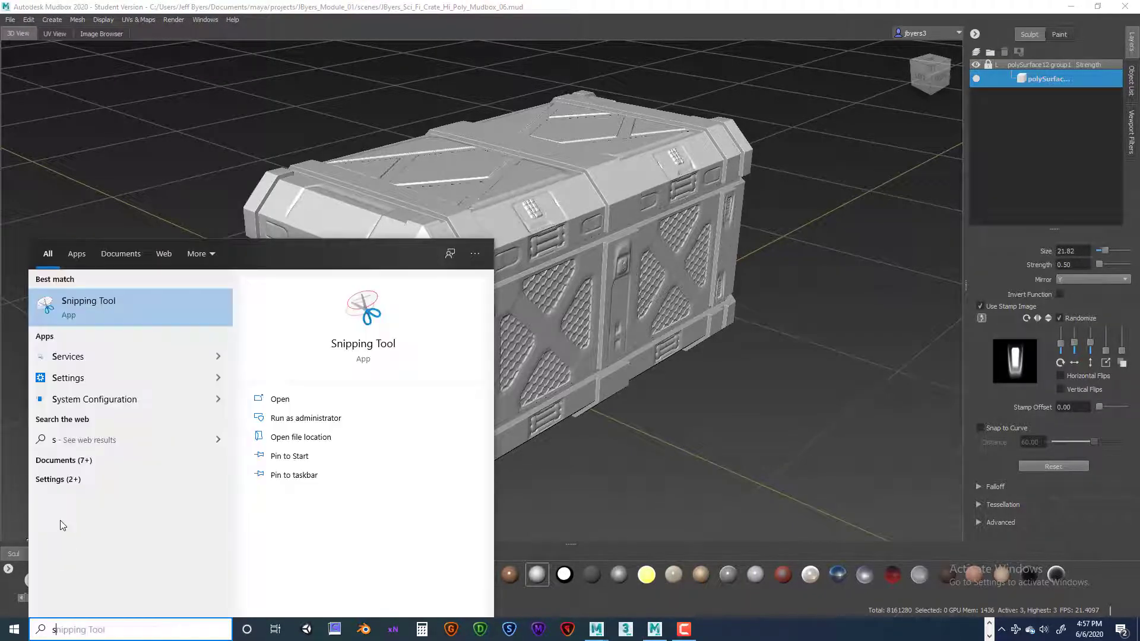
left_click(84, 304)
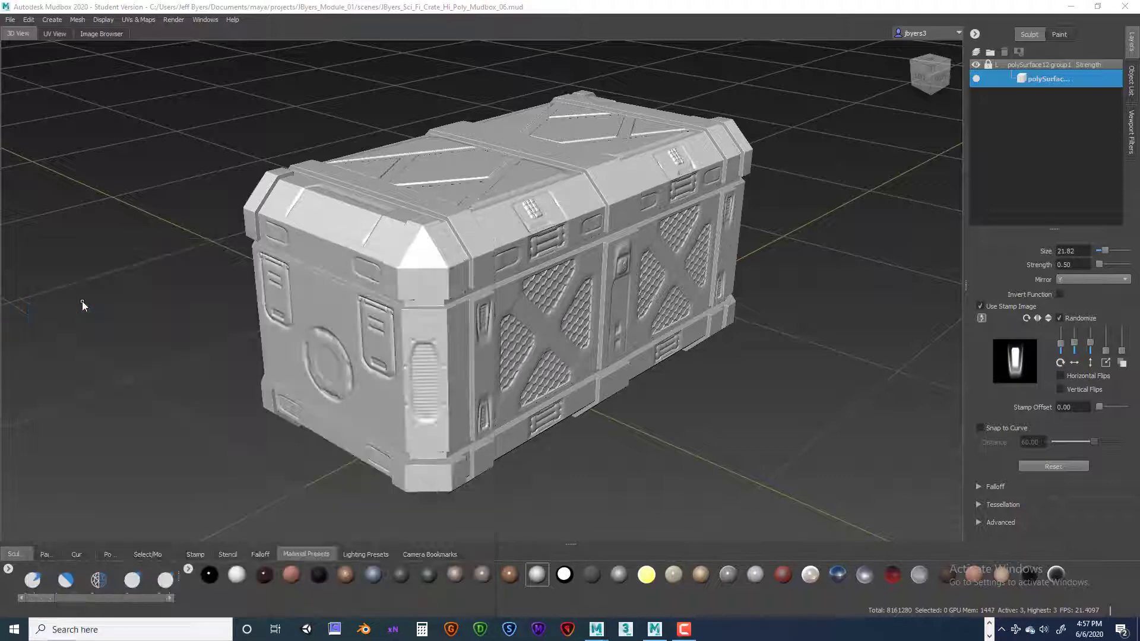
left_click_drag(995, 95, 943, 61)
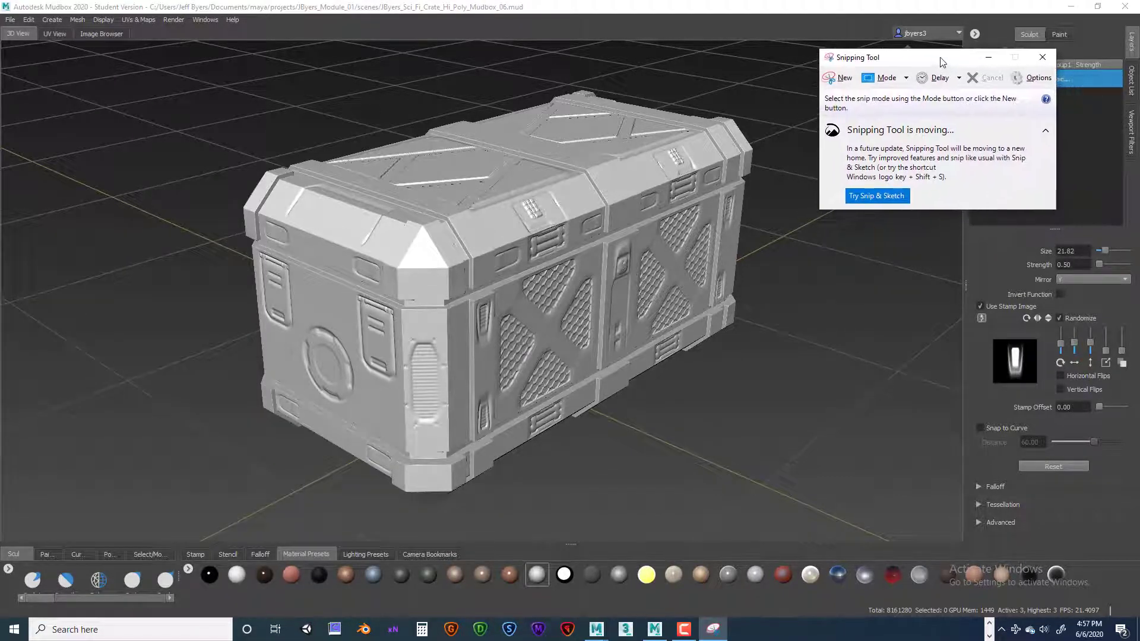
left_click(906, 78)
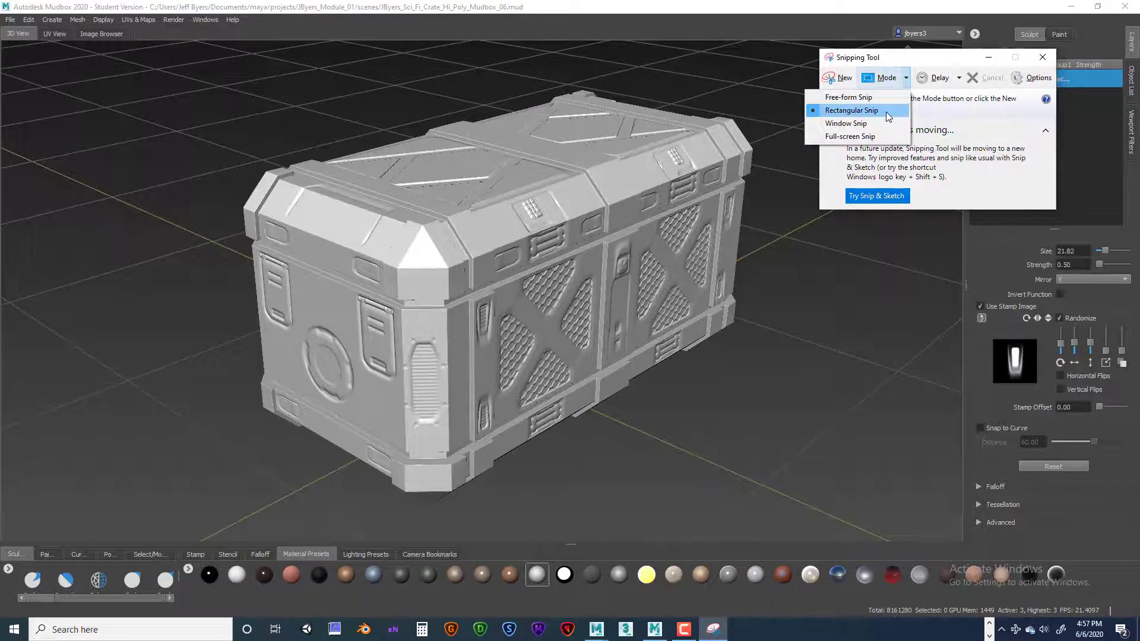
left_click(886, 111)
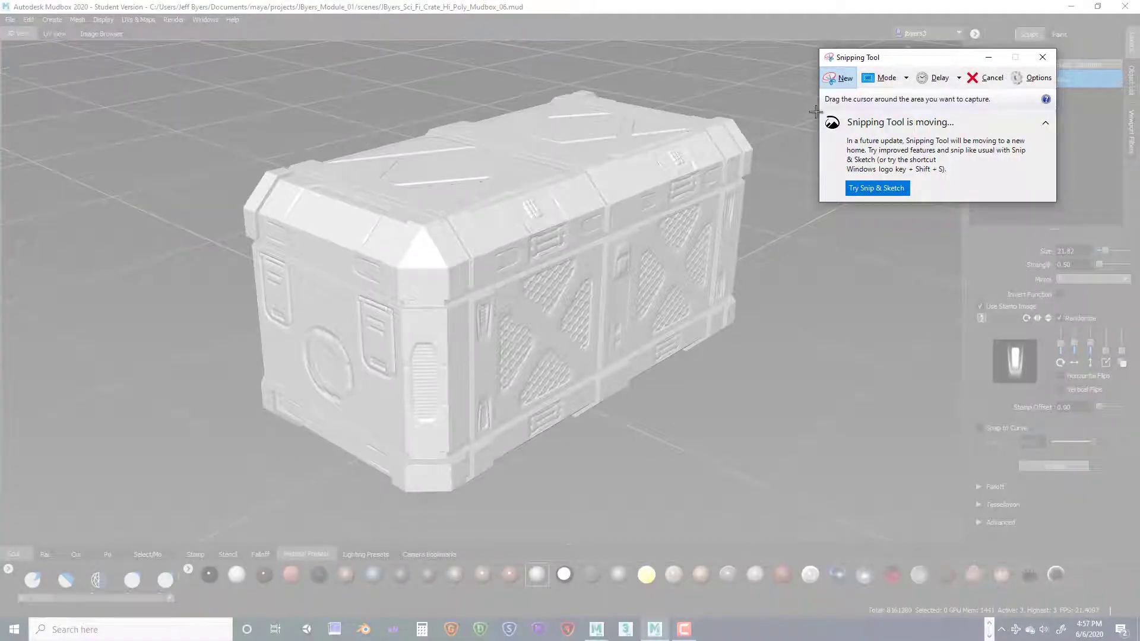
left_click_drag(886, 58, 999, 37)
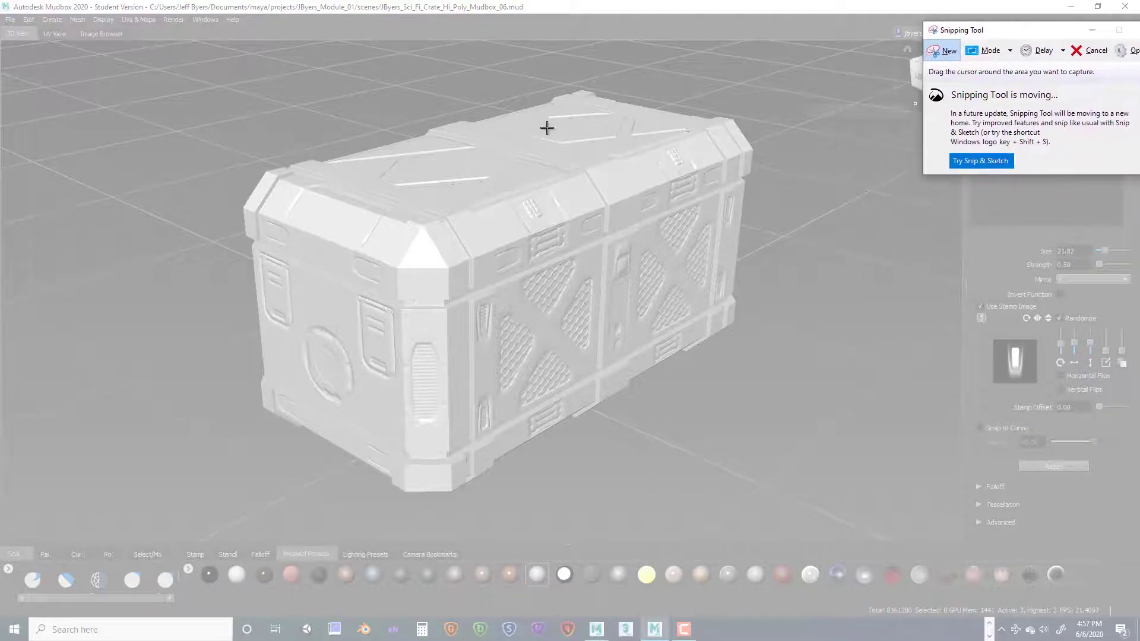
left_click_drag(142, 57, 834, 509)
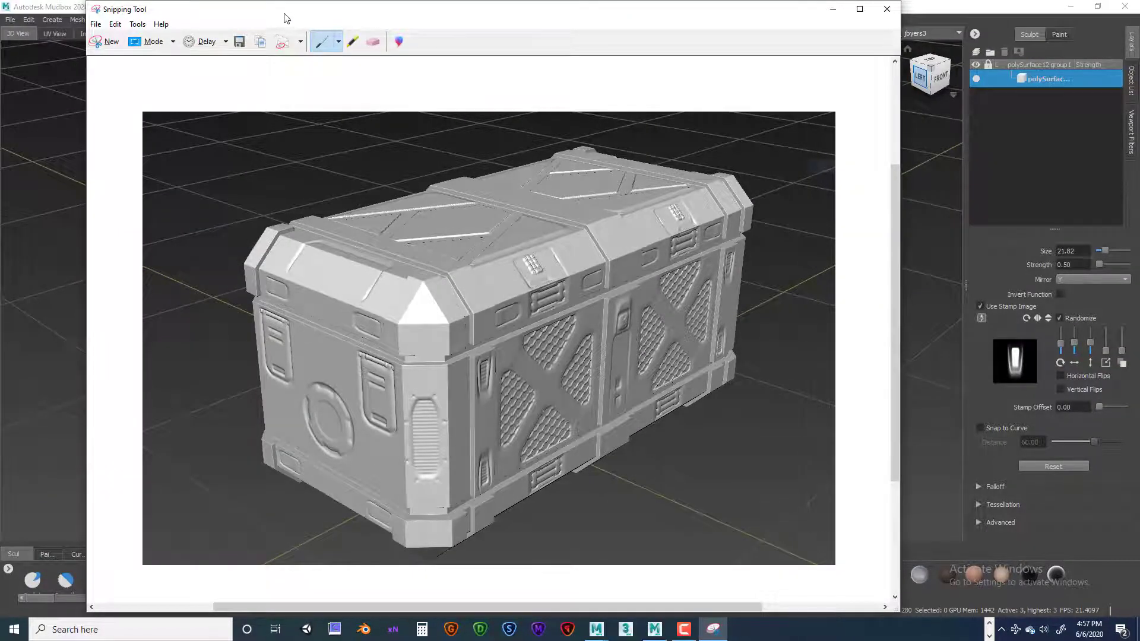
Step: Save the snip to the Desktop as a JPEG named with the author's name plus "_Module_01_Crate_Detail_Front_Persp", and close Snipping Tool
left_click_drag(288, 16, 249, 17)
left_click(58, 25)
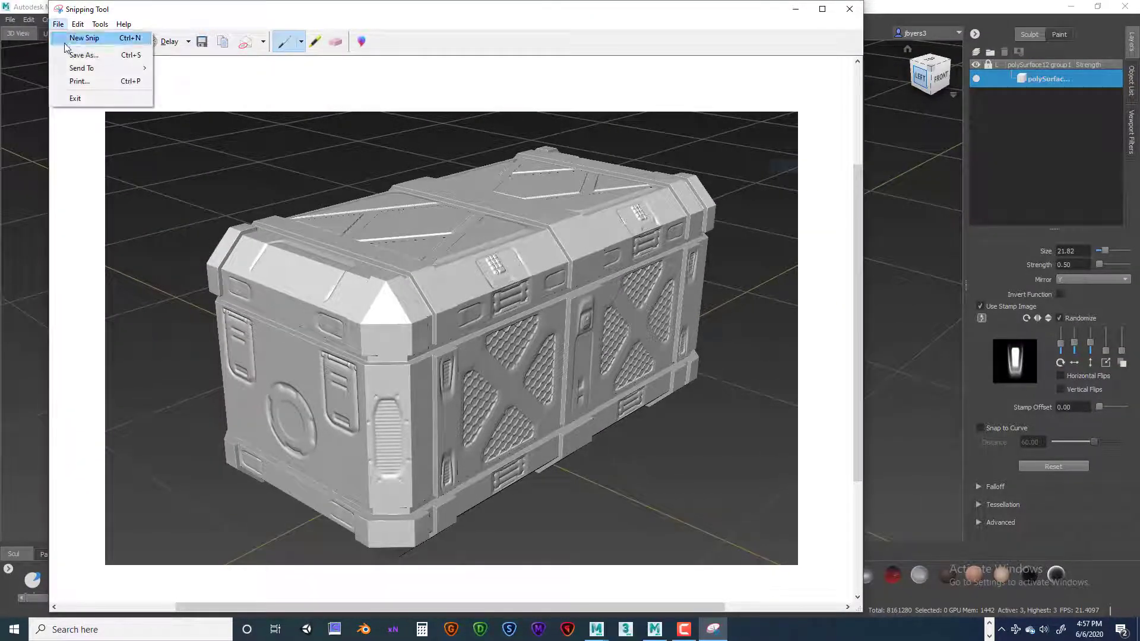
left_click(80, 55)
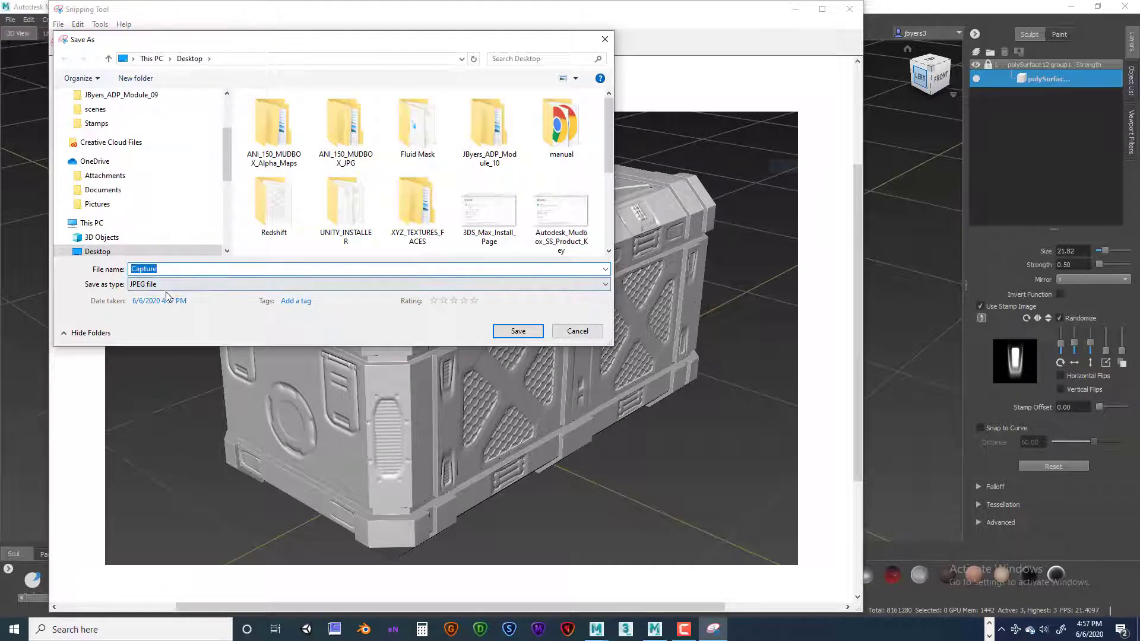
left_click(168, 283)
left_click(168, 271)
left_click_drag(169, 270, 123, 273)
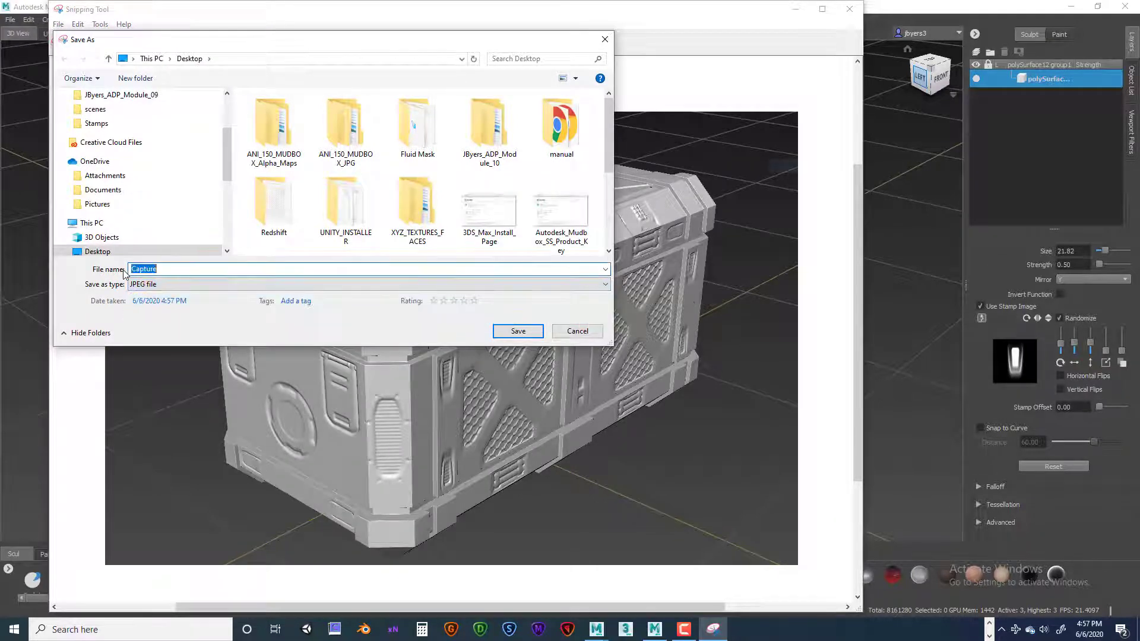
type("JByers")
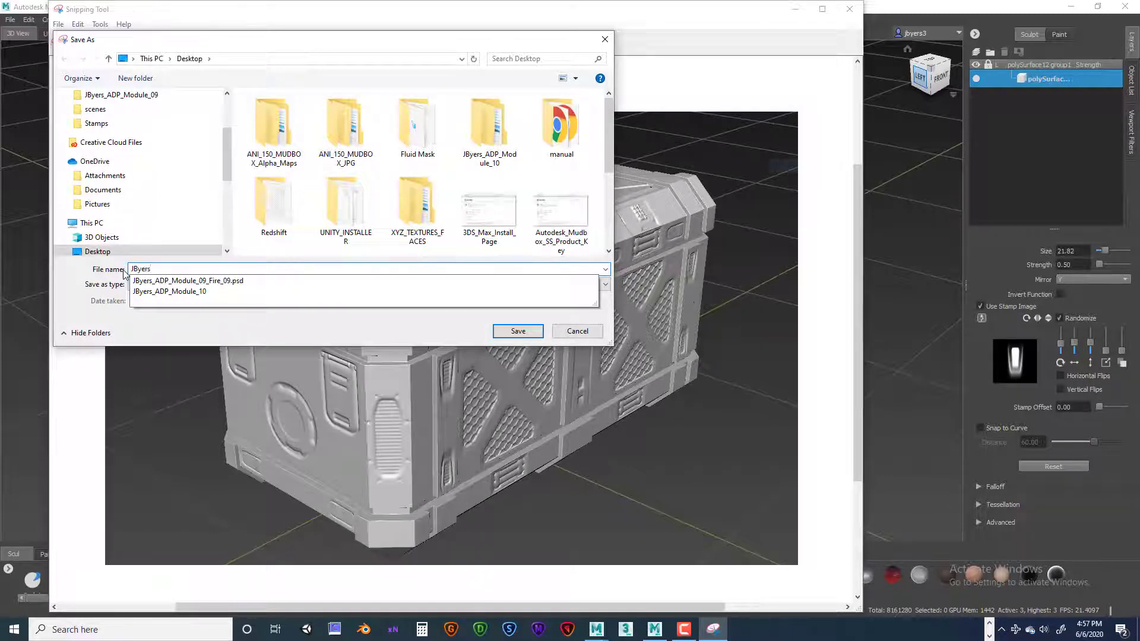
type("_Module_01_")
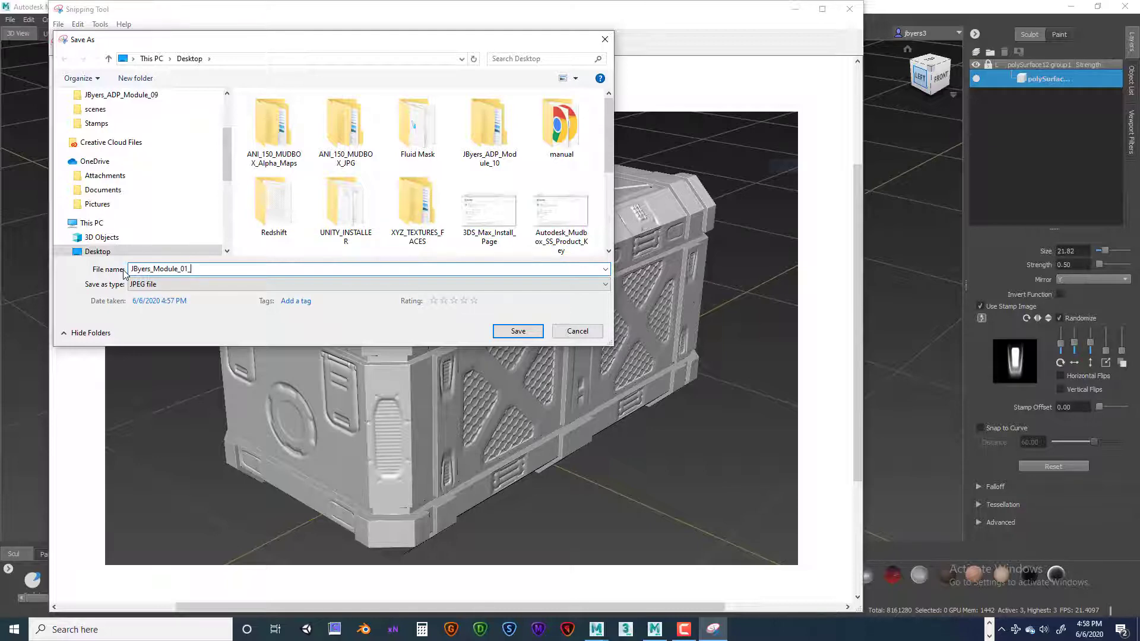
type("C")
key("BackSpace")
type("Front_Persp")
left_click(517, 331)
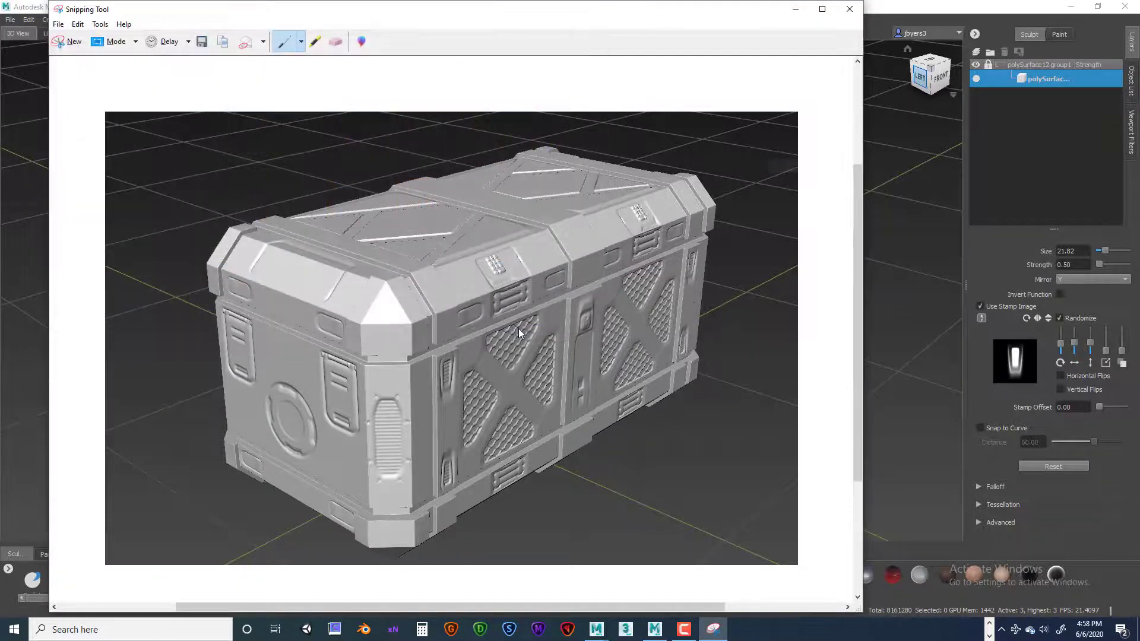
left_click(850, 9)
Step: Turn the crate in Mudbox to a back three-quarter perspective showing the end panel and the opposite long side
mouse_move(796, 212)
left_mouse_down("alt")
mouse_move(444, 181)
mouse_move(526, 217)
left_mouse_up("alt")
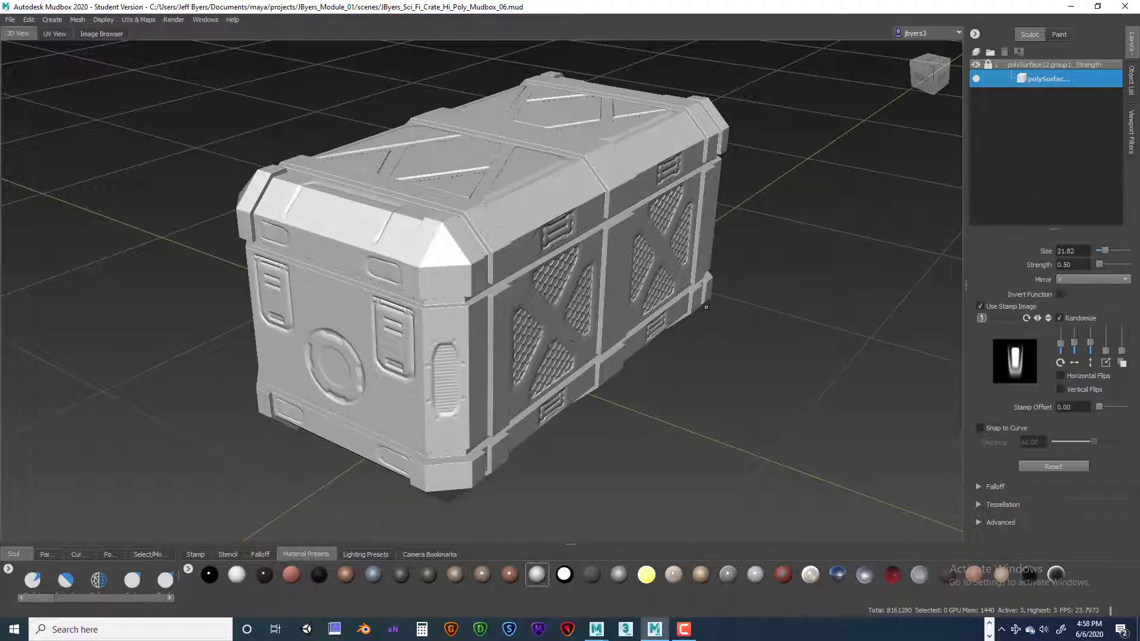
key("super")
left_click(769, 314)
Step: Try a pale white and a dark green material preset on the crate, and restore the light grey preset
mouse_move(537, 574)
left_click(760, 574)
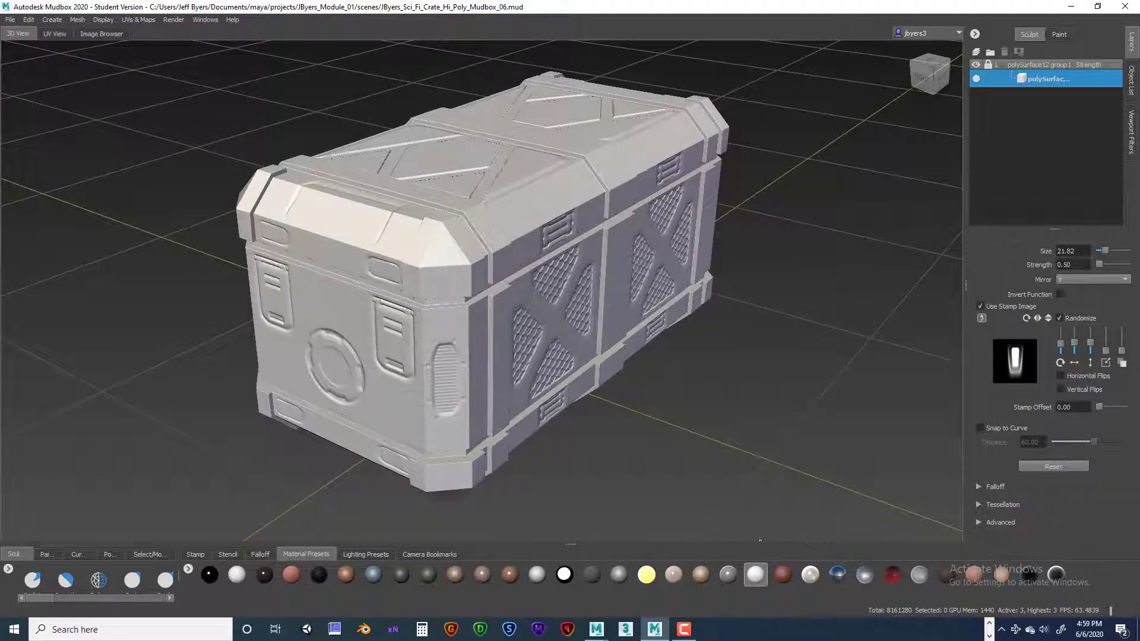
left_click(422, 575)
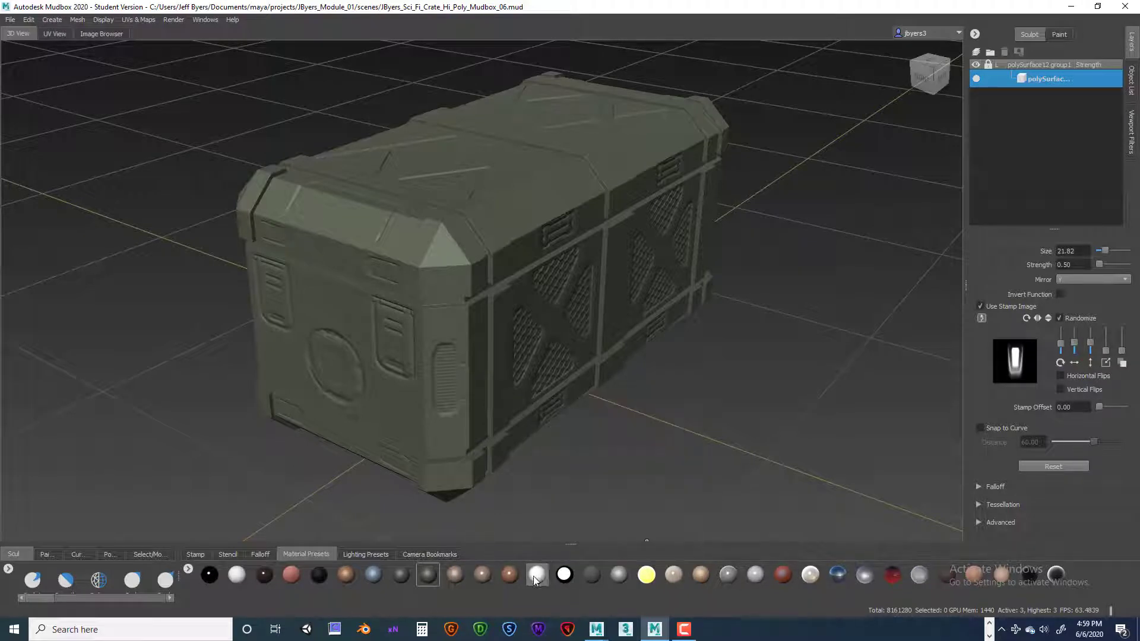
left_click(534, 576)
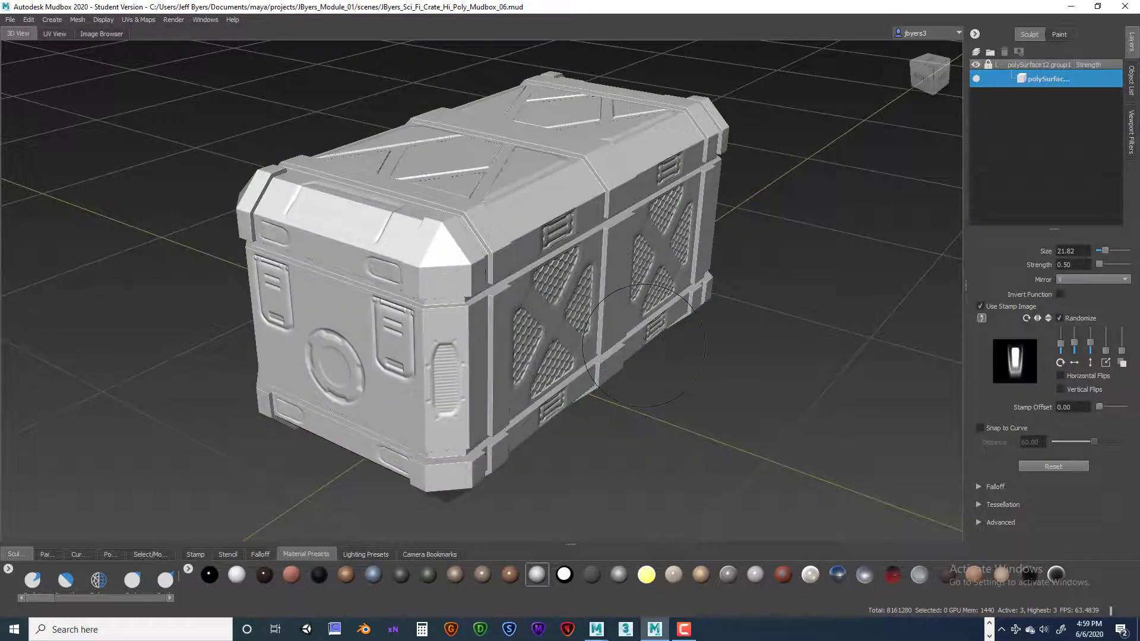
Step: Reopen Snipping Tool and capture a rectangular snip of the crate's back perspective view
left_click(73, 629)
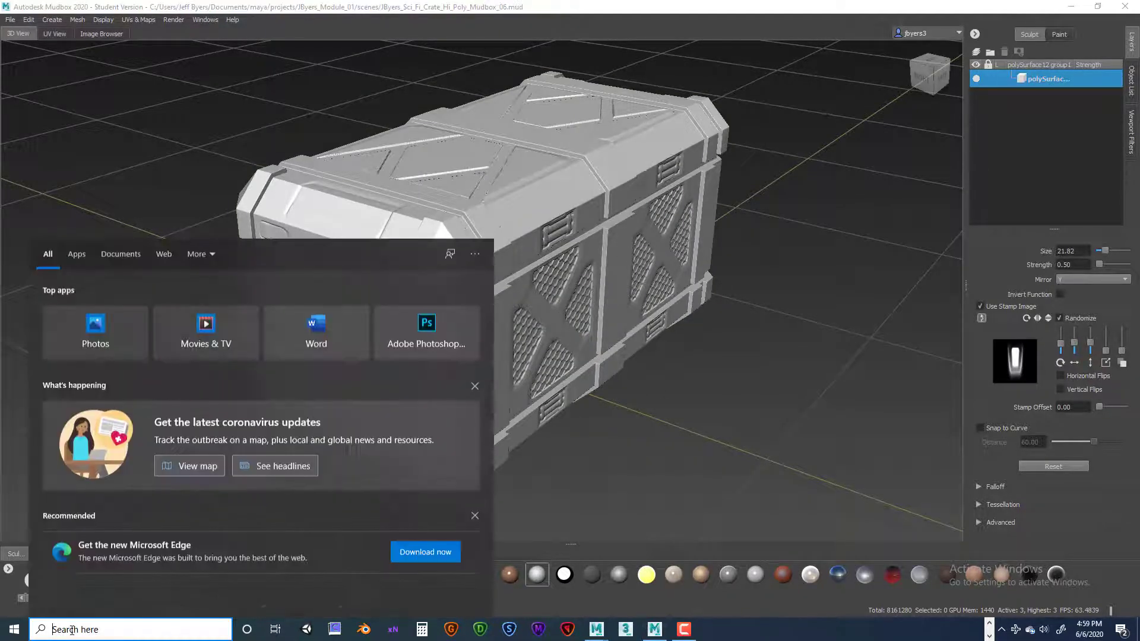
type("s")
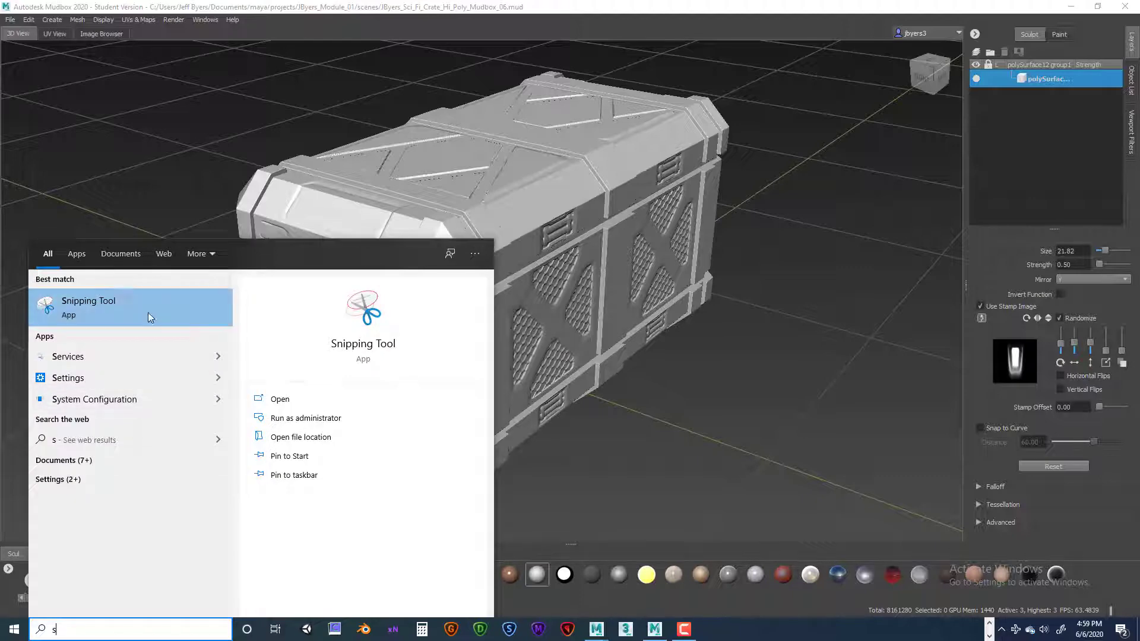
left_click(116, 297)
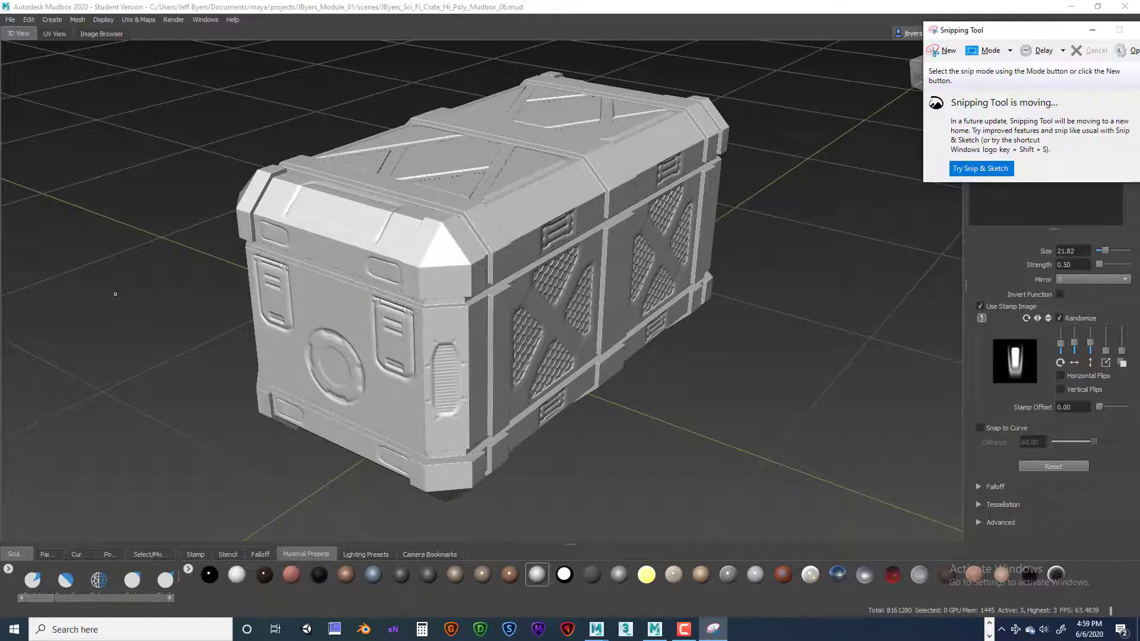
left_click_drag(1033, 31, 964, 36)
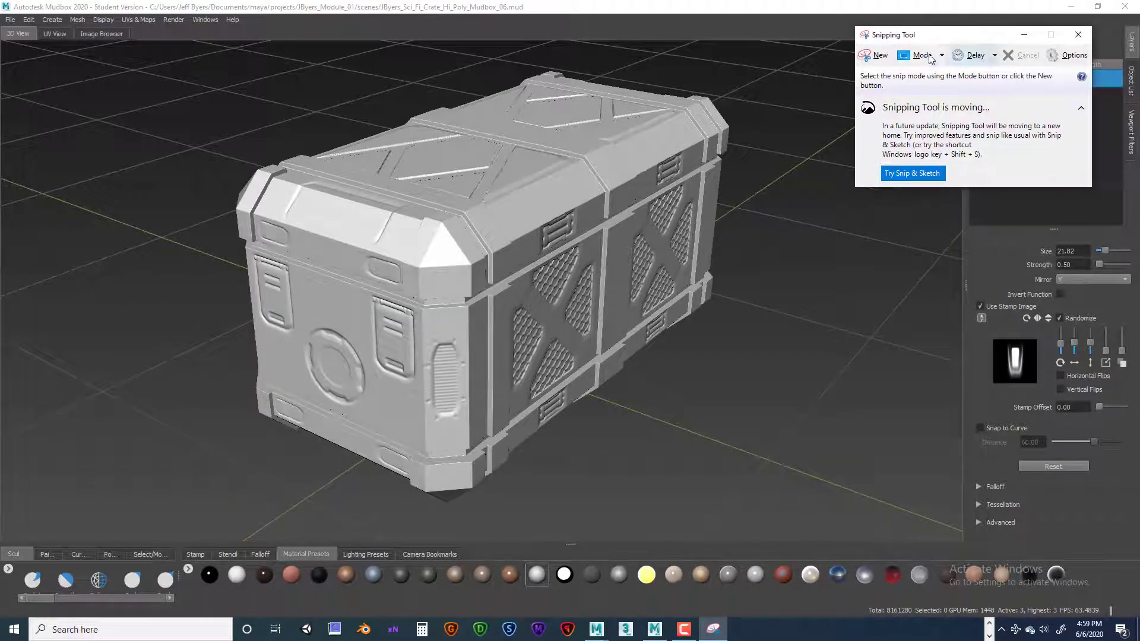
left_click(931, 60)
left_click(899, 88)
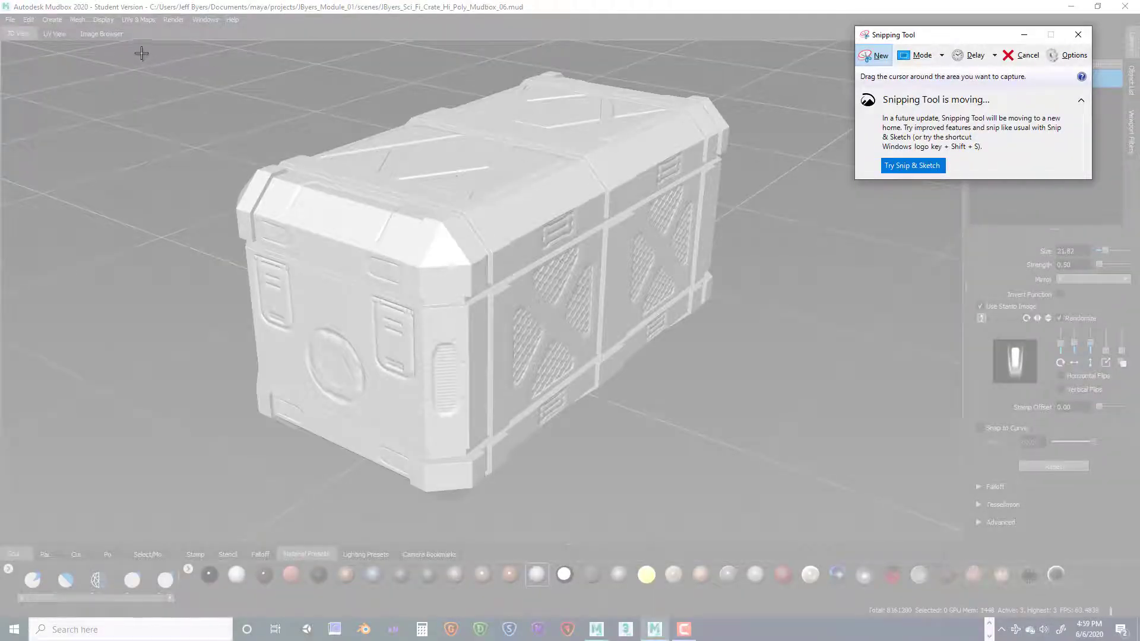
left_click_drag(139, 48, 821, 523)
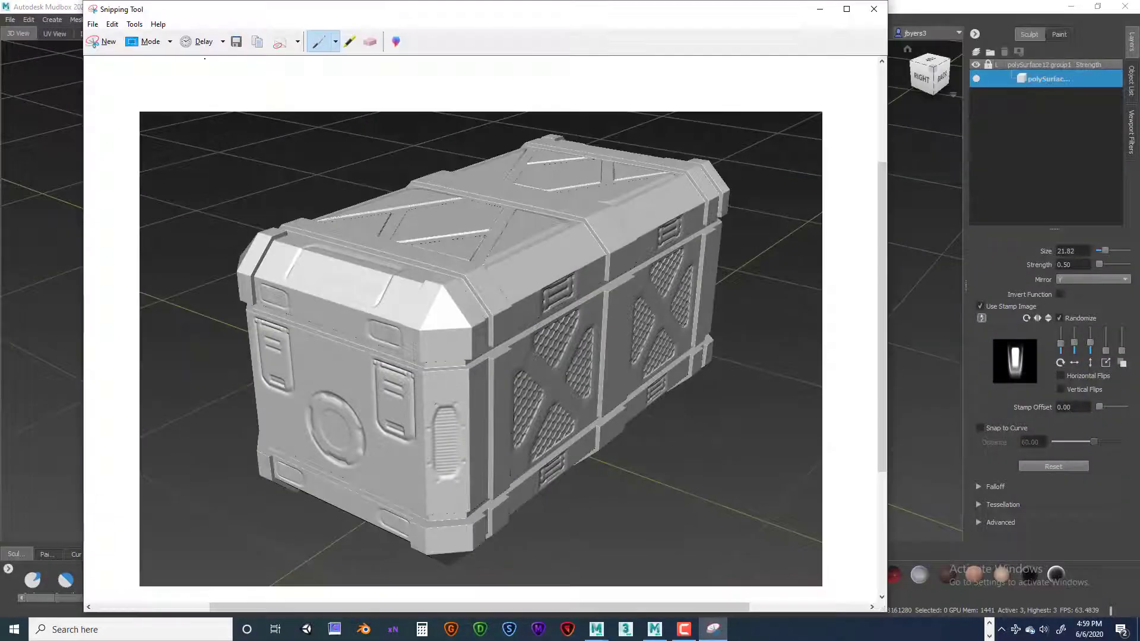
Step: Save the snip to the Desktop as a JPEG, reusing the front snip's file name with "Front" replaced by "Back"
left_click(92, 24)
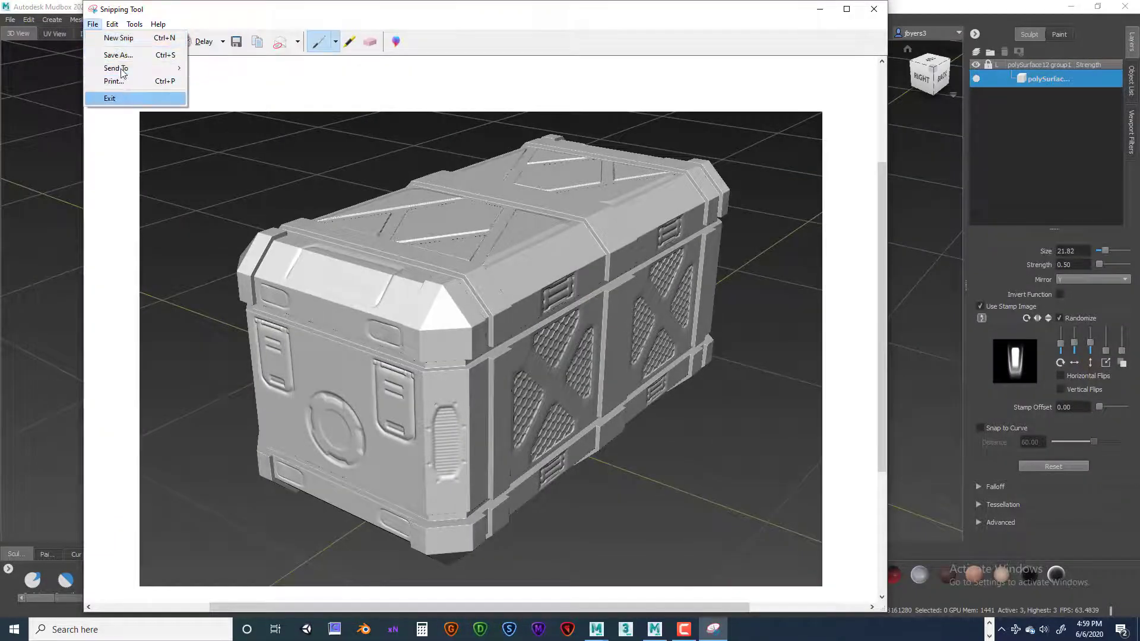
left_click(122, 55)
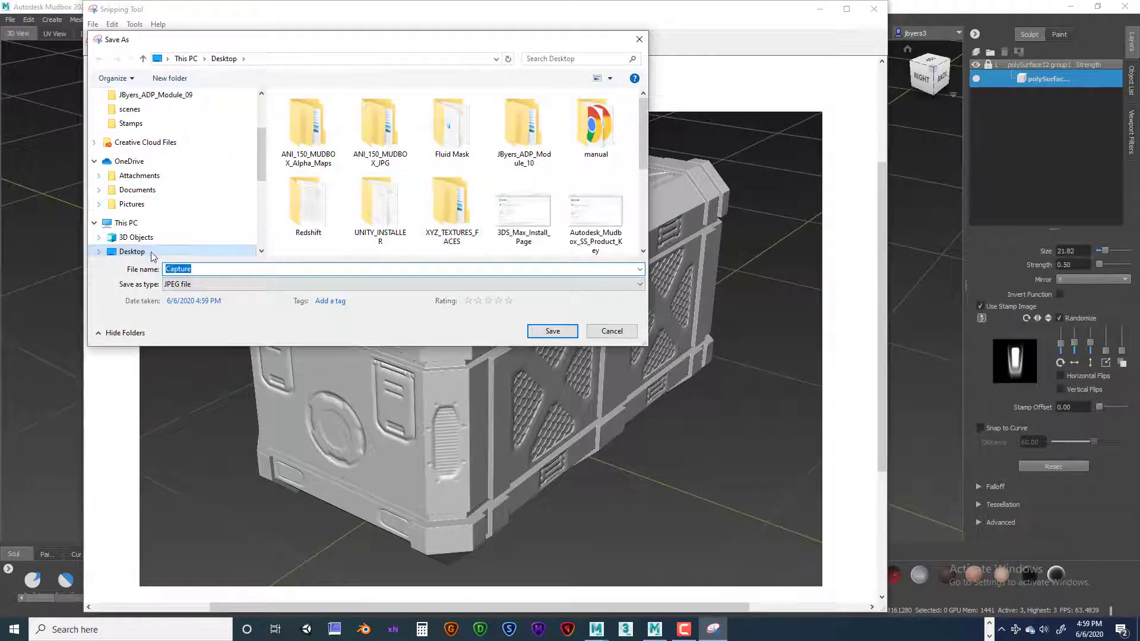
left_click(132, 251)
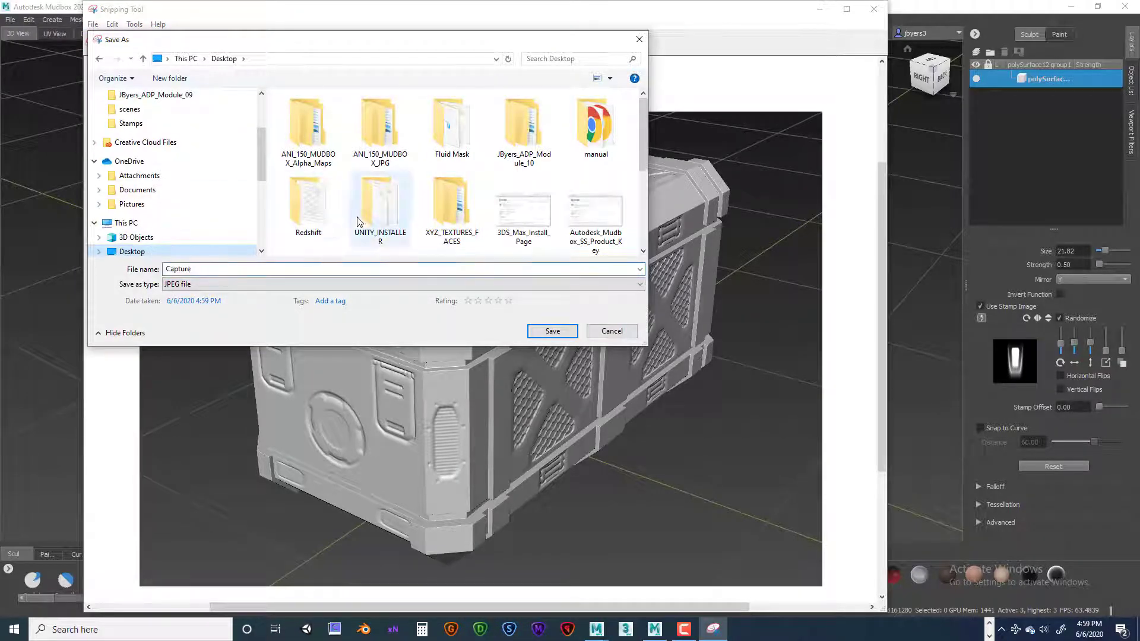
scroll(576, 201, "down", 1)
left_click(576, 202)
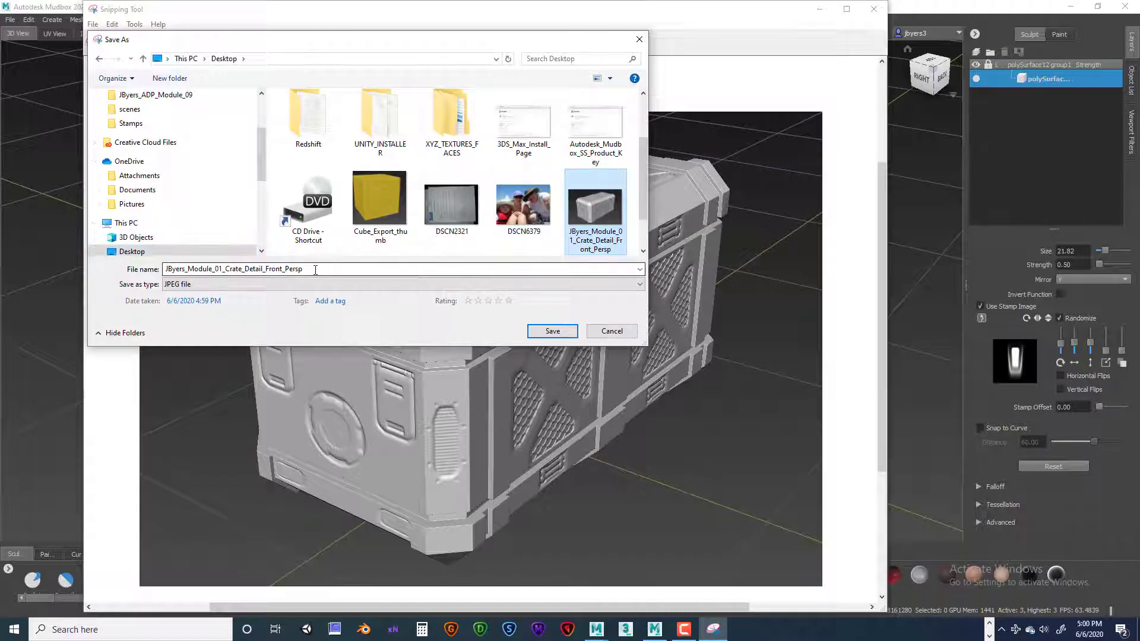
double_click(271, 270)
left_click_drag(271, 269, 283, 269)
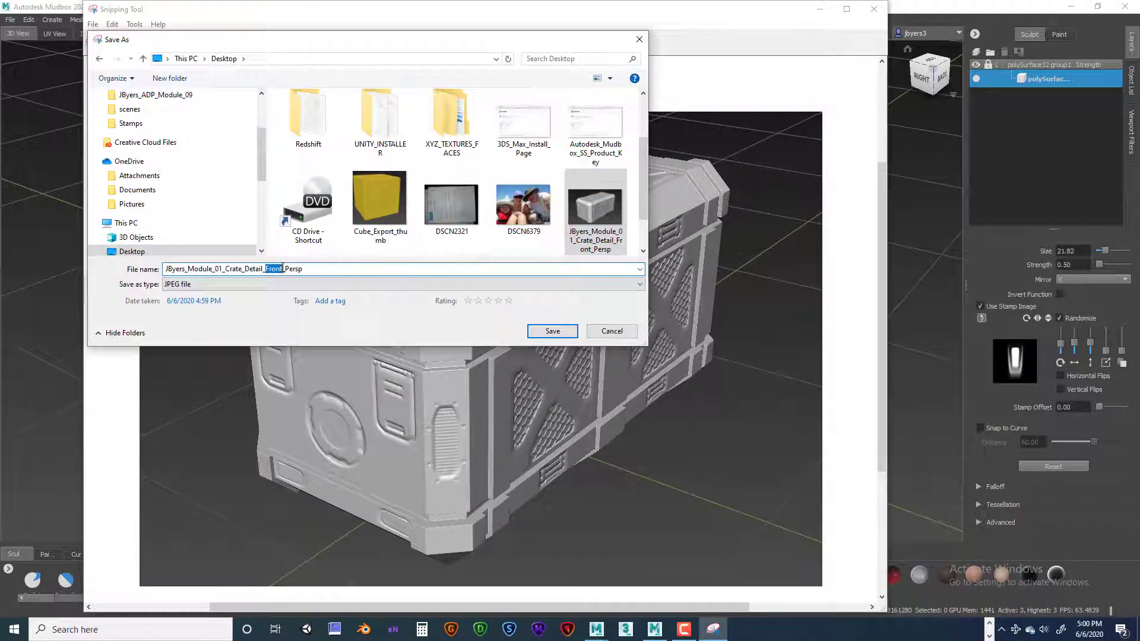
type("Back")
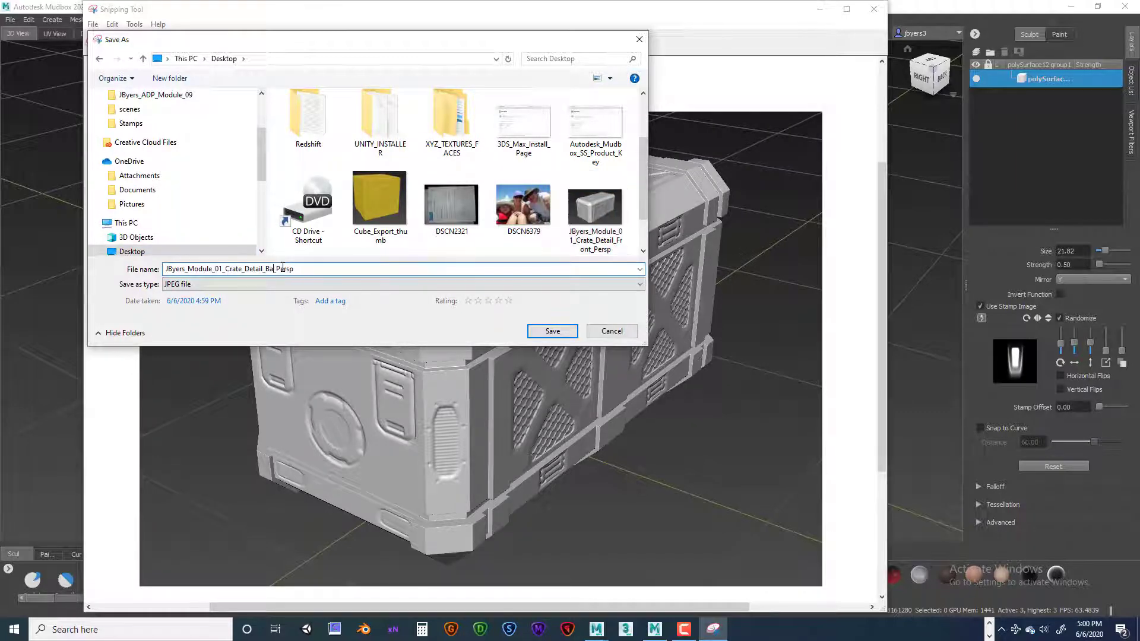
left_click(554, 332)
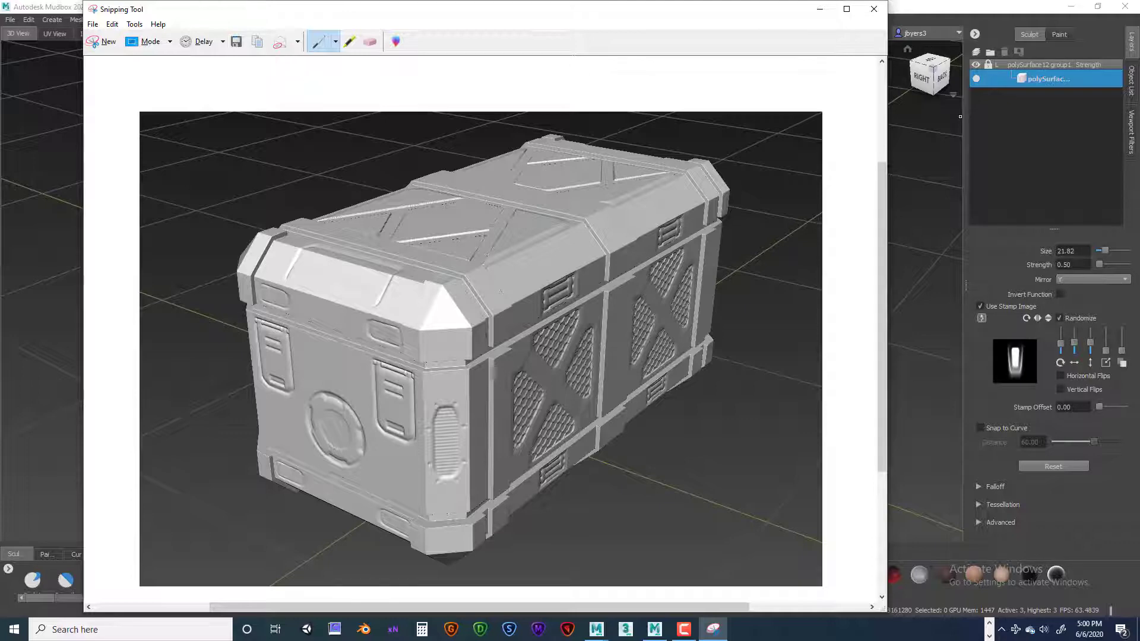
Step: Close Snipping Tool and select the entire crate in Mudbox with the Objects selection tool
left_click(873, 9)
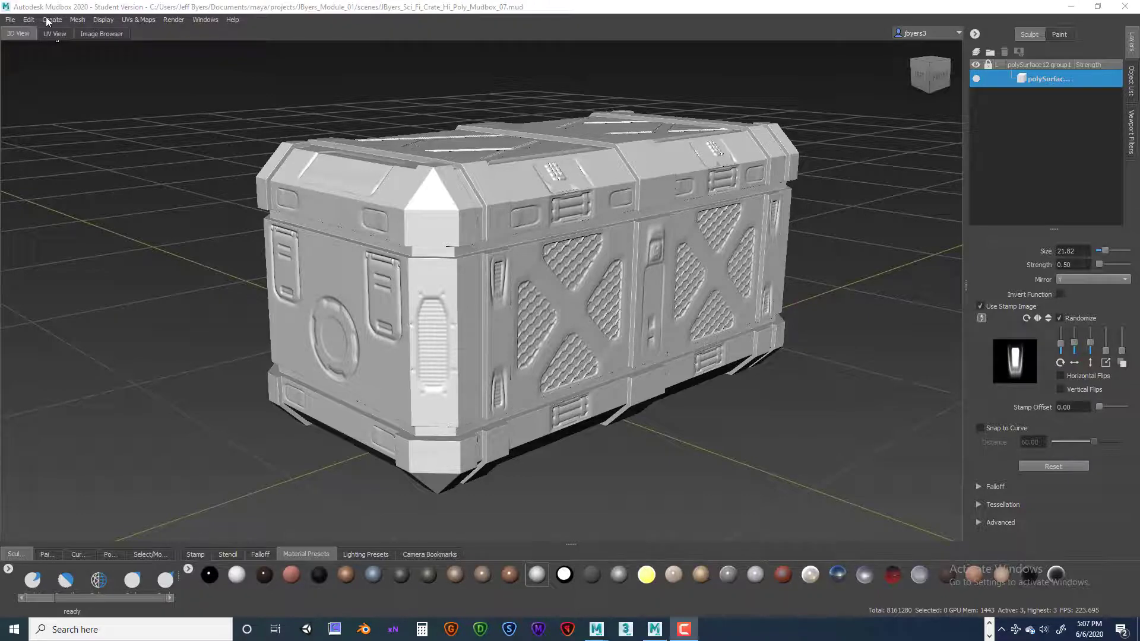
left_click(77, 20)
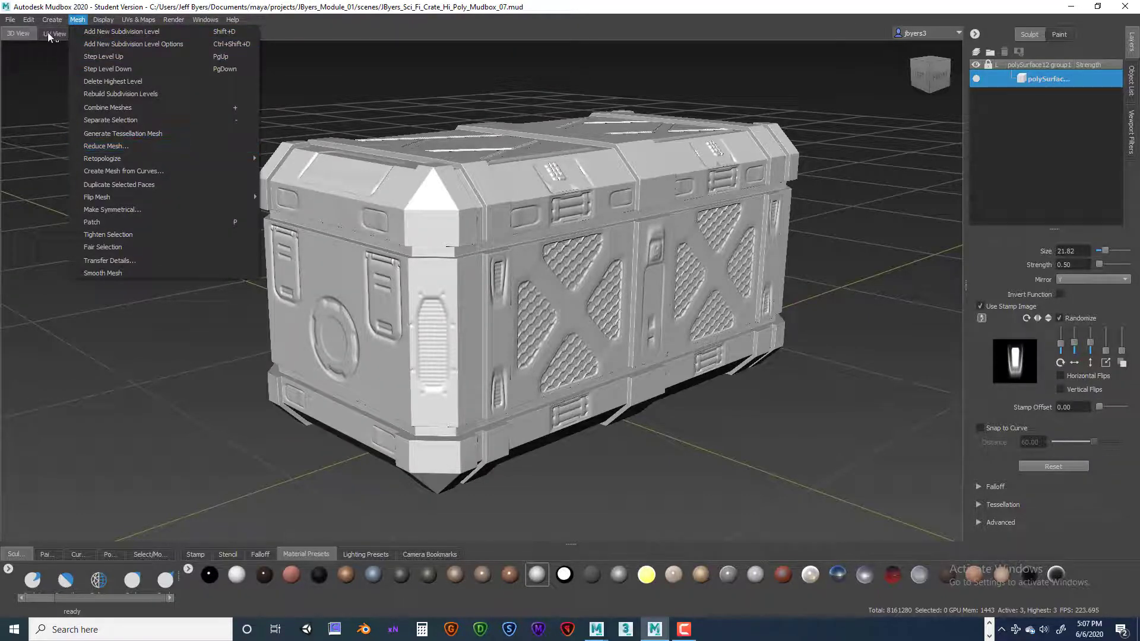
left_click(319, 15)
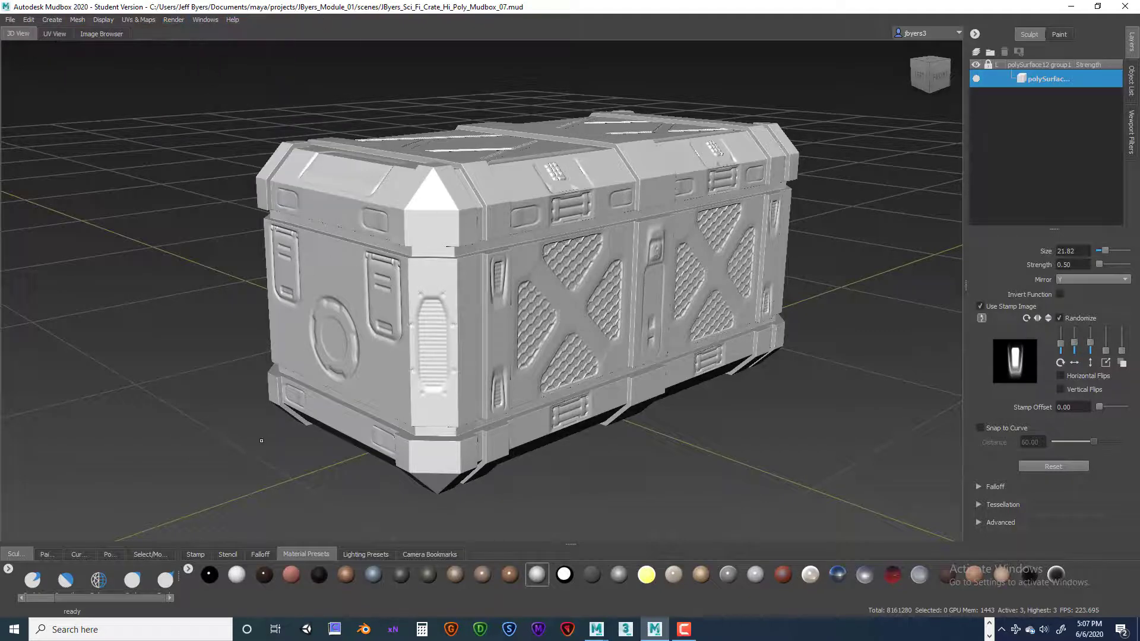
left_click(151, 554)
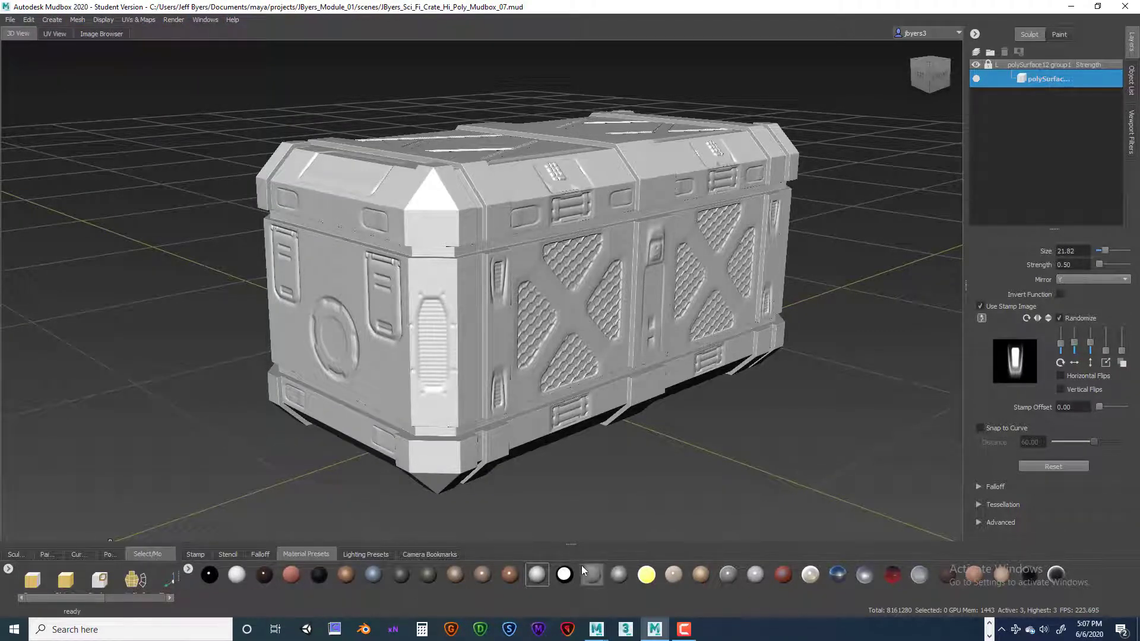
left_click_drag(571, 543, 596, 510)
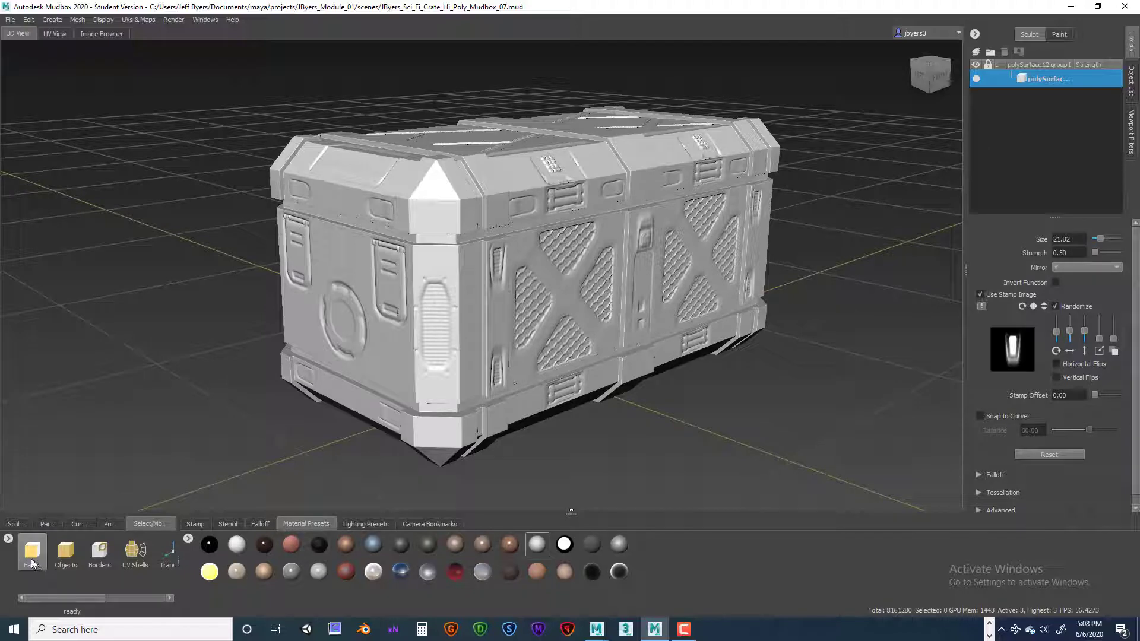
left_click(67, 554)
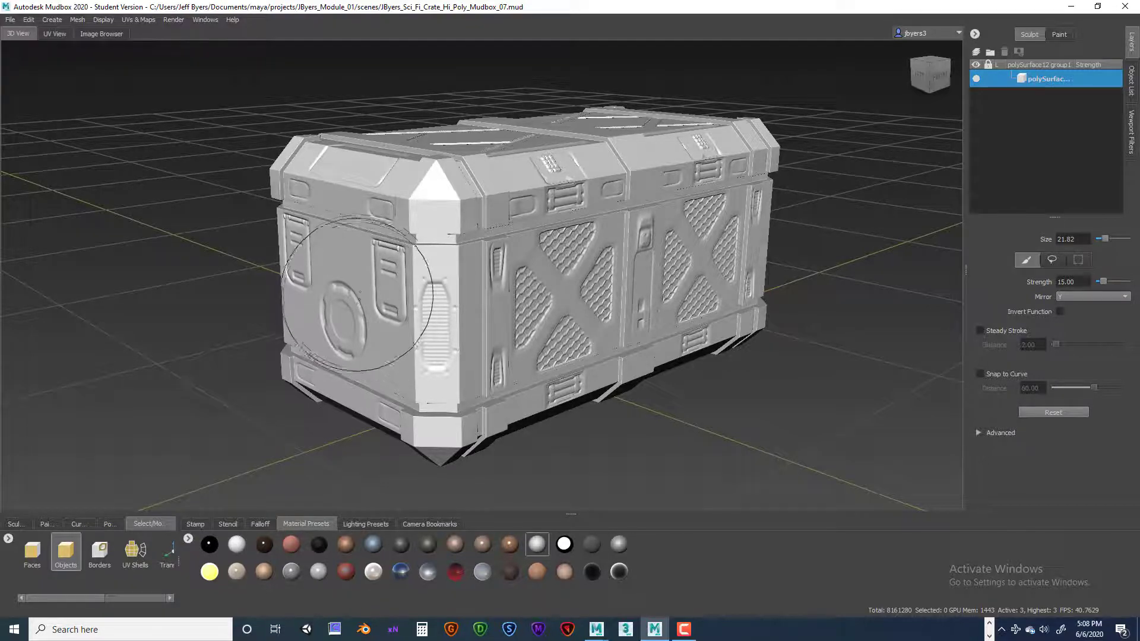
left_click(434, 175)
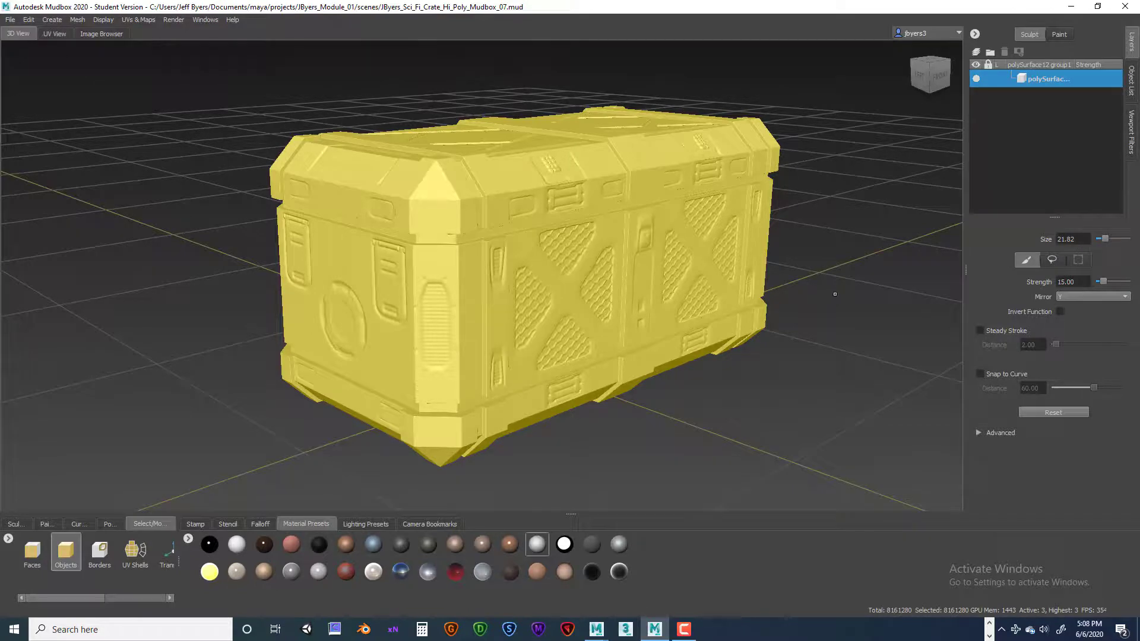
Step: Export the selected crate to the Desktop as an OBJ file, named with the author's name followed by "_Hi_Poly_Detailed"
mouse_move(834, 294)
left_mouse_down("alt")
mouse_move(853, 326)
mouse_move(850, 309)
mouse_move(824, 300)
left_mouse_up("alt")
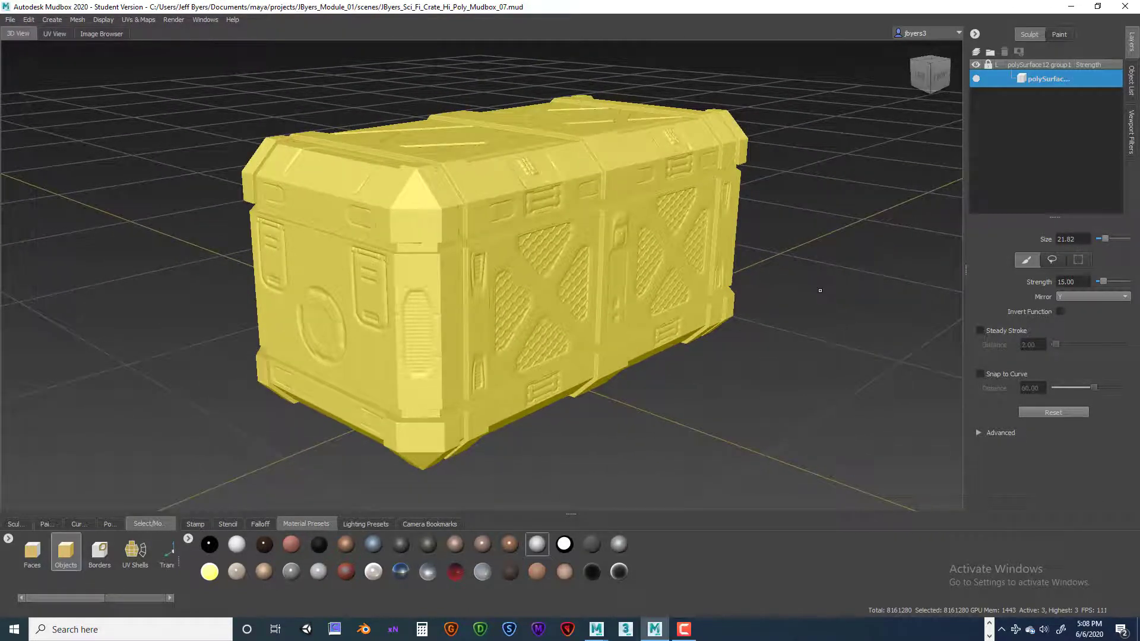
left_click(10, 20)
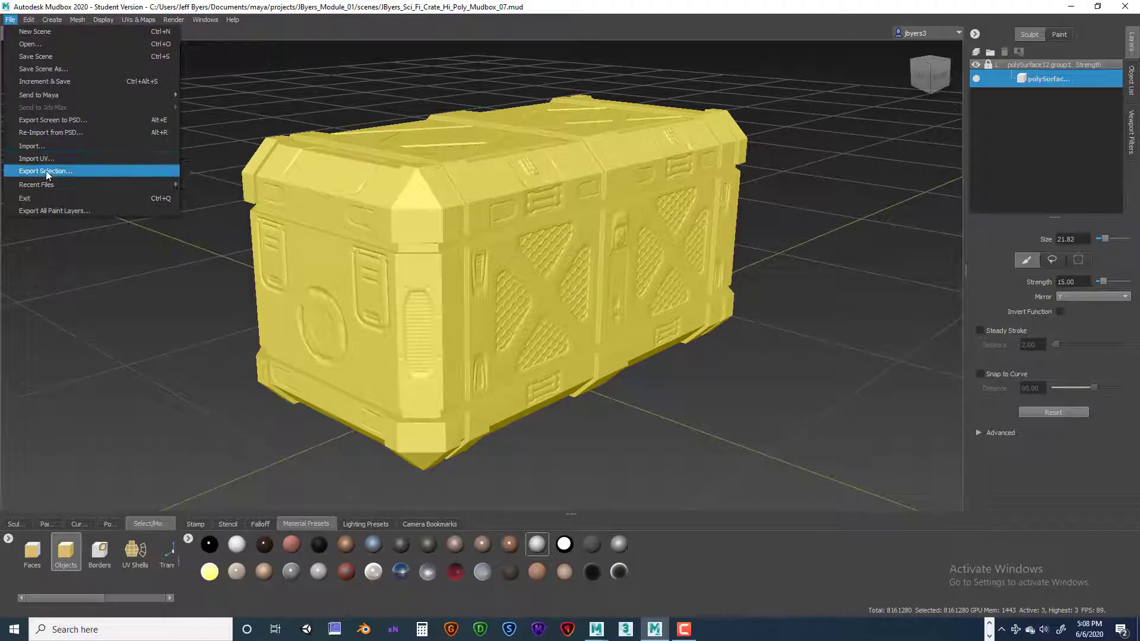
left_click(68, 170)
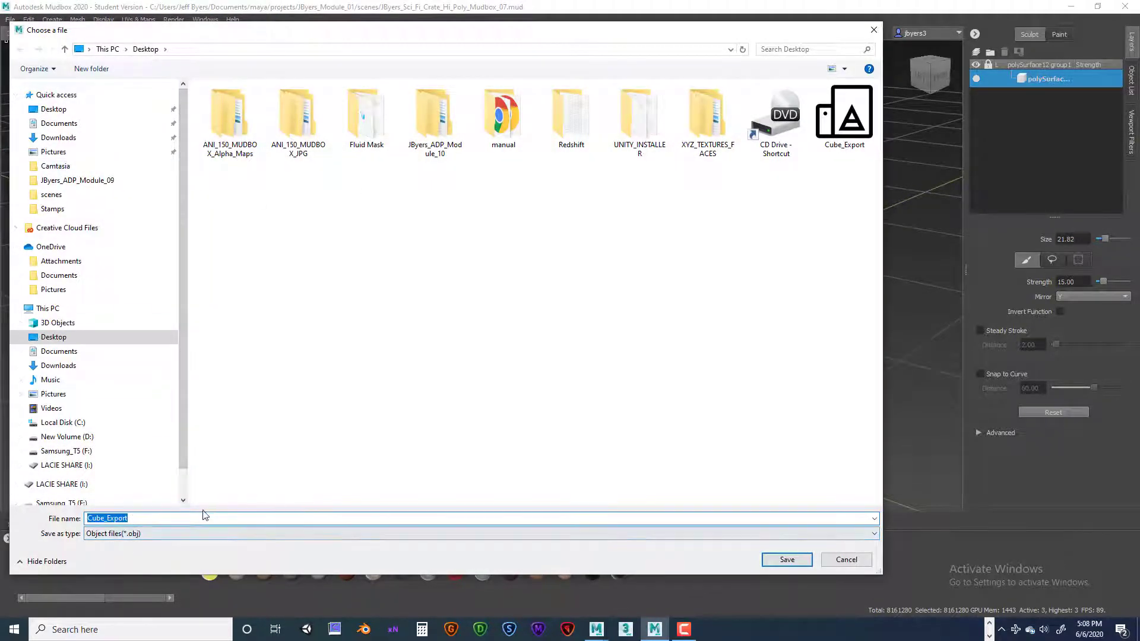
left_click(140, 518)
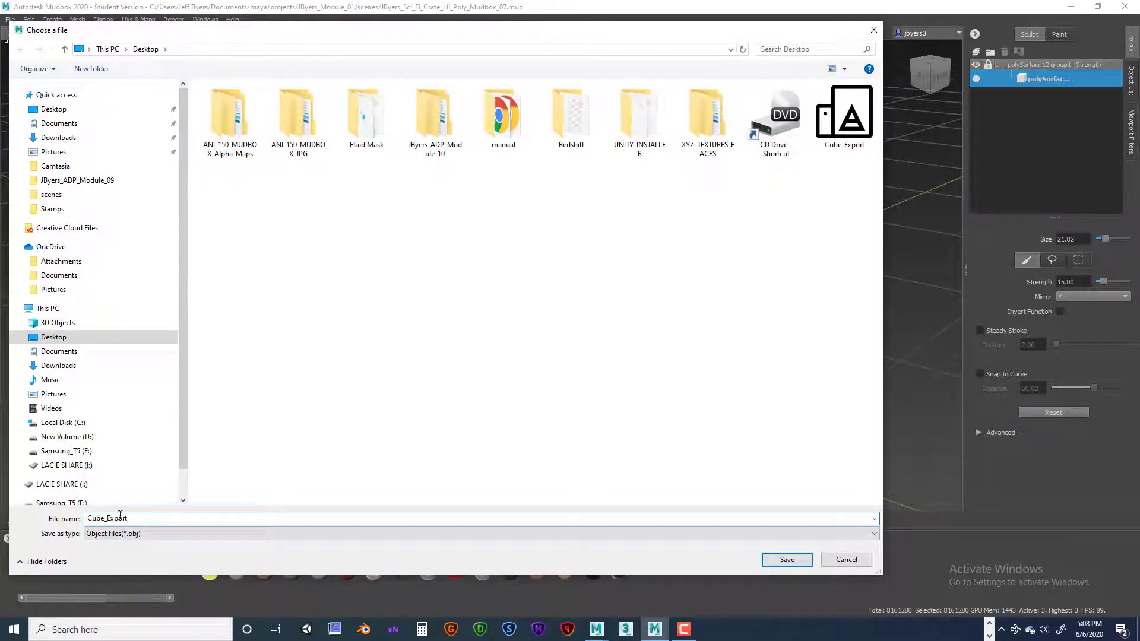
double_click(120, 515)
type("J")
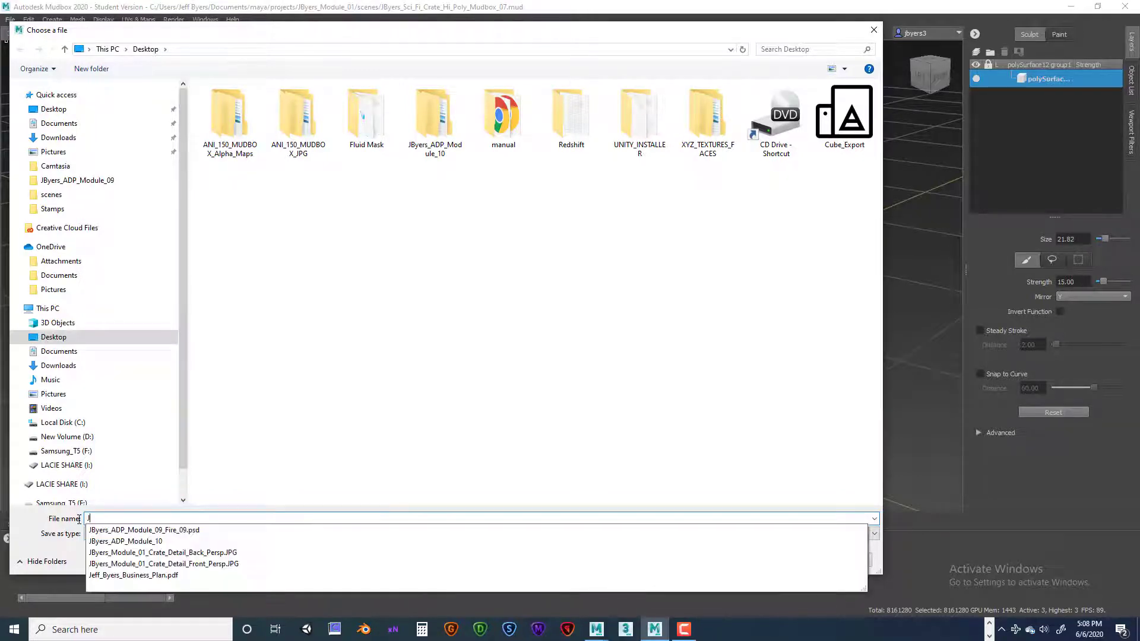
type("Byers")
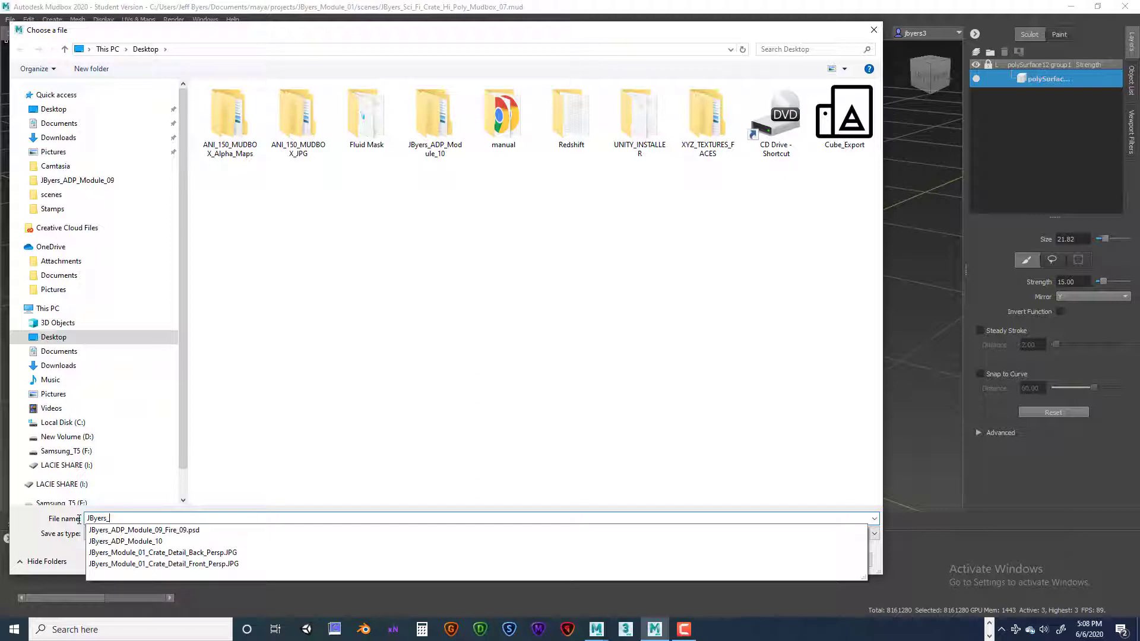
type("_Hi_Poly_Detailed")
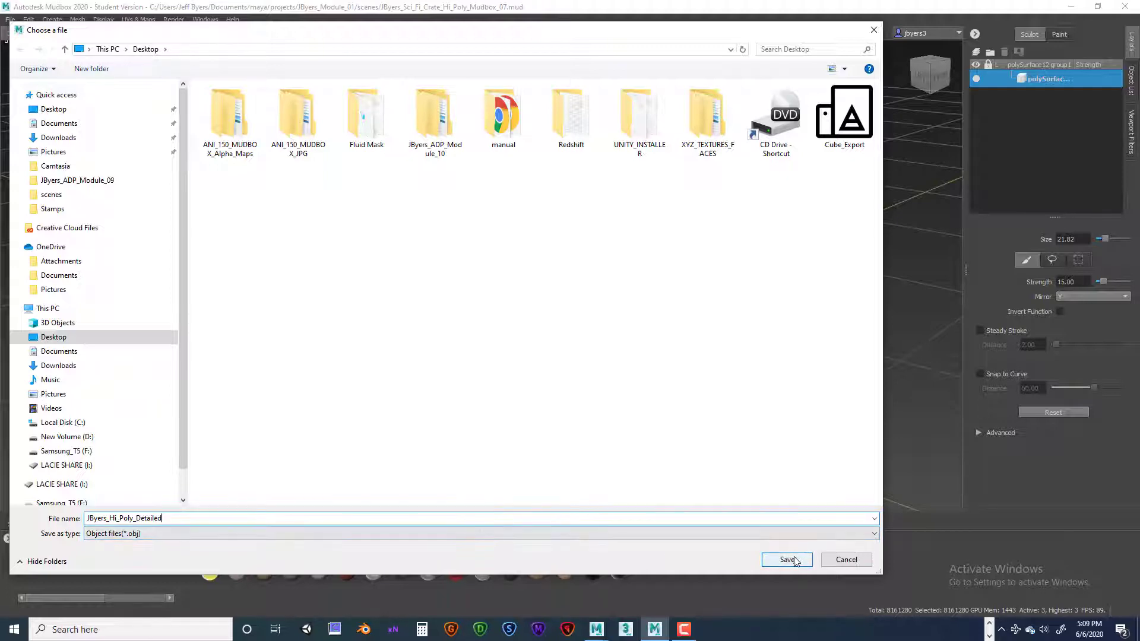
left_click(787, 560)
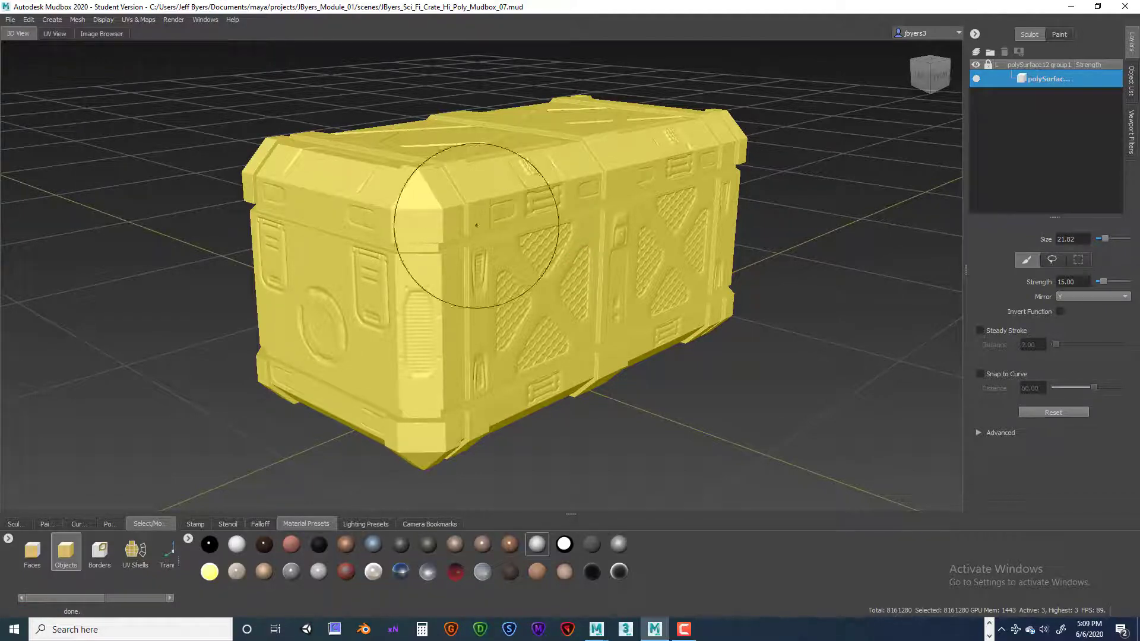
Step: Reopen the selection export to check for the exported OBJ on the Desktop, and dismiss the dialog
left_click(12, 20)
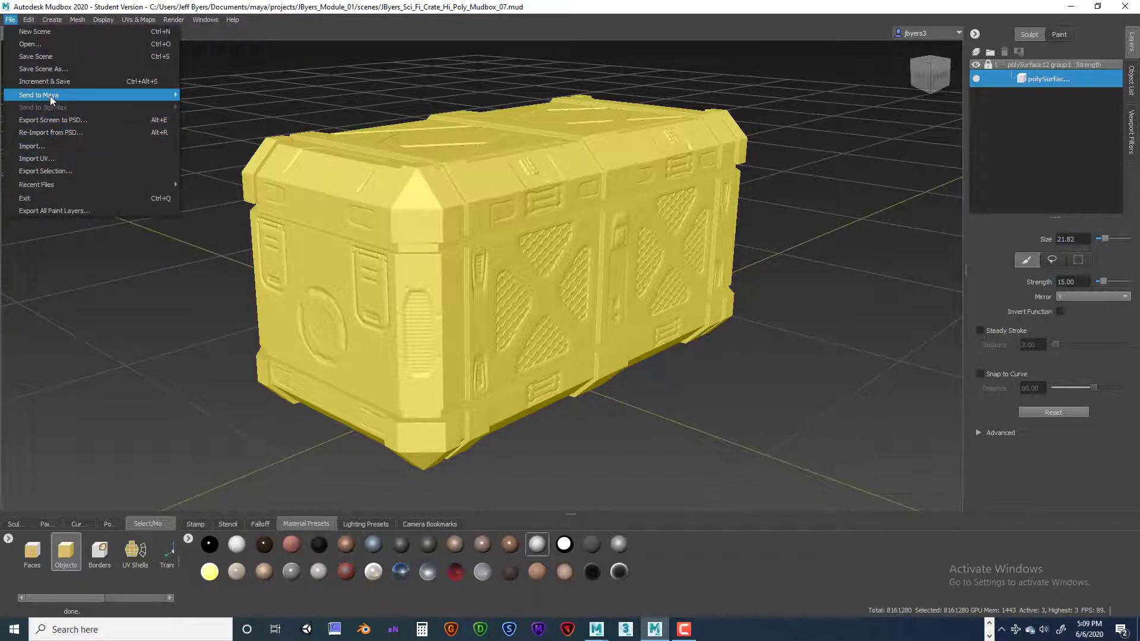
left_click(65, 172)
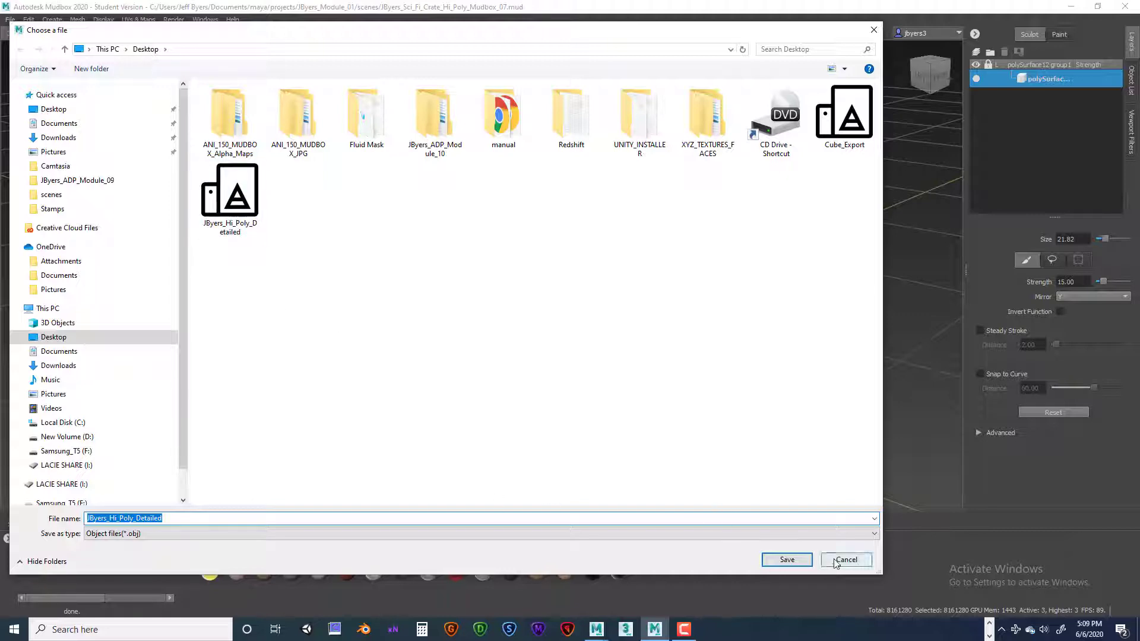
left_click(783, 561)
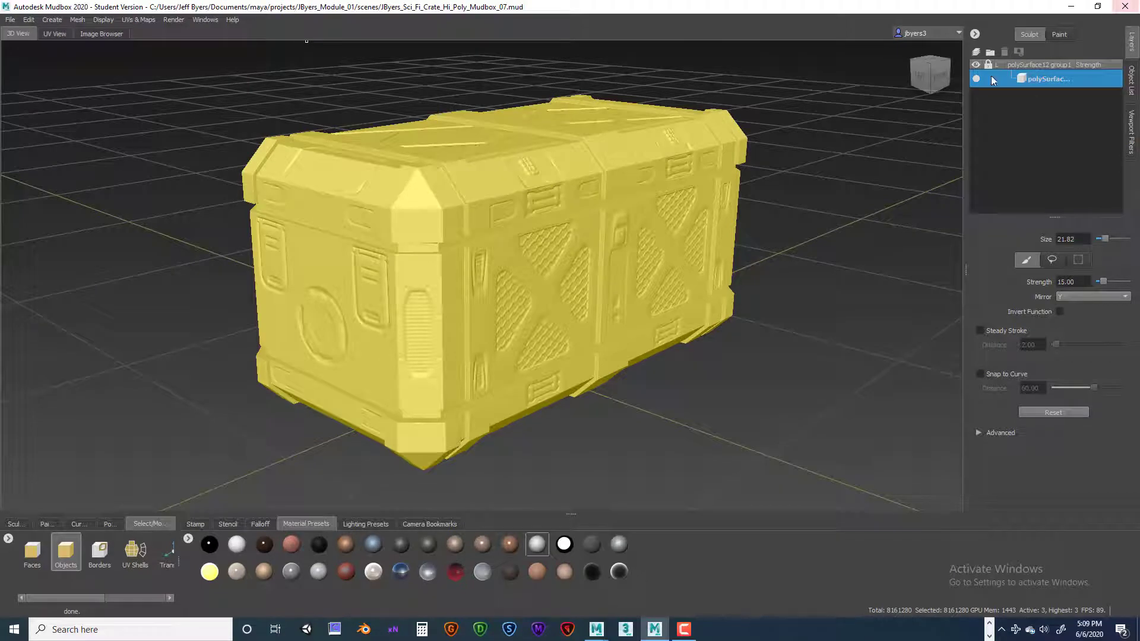
left_click(1124, 8)
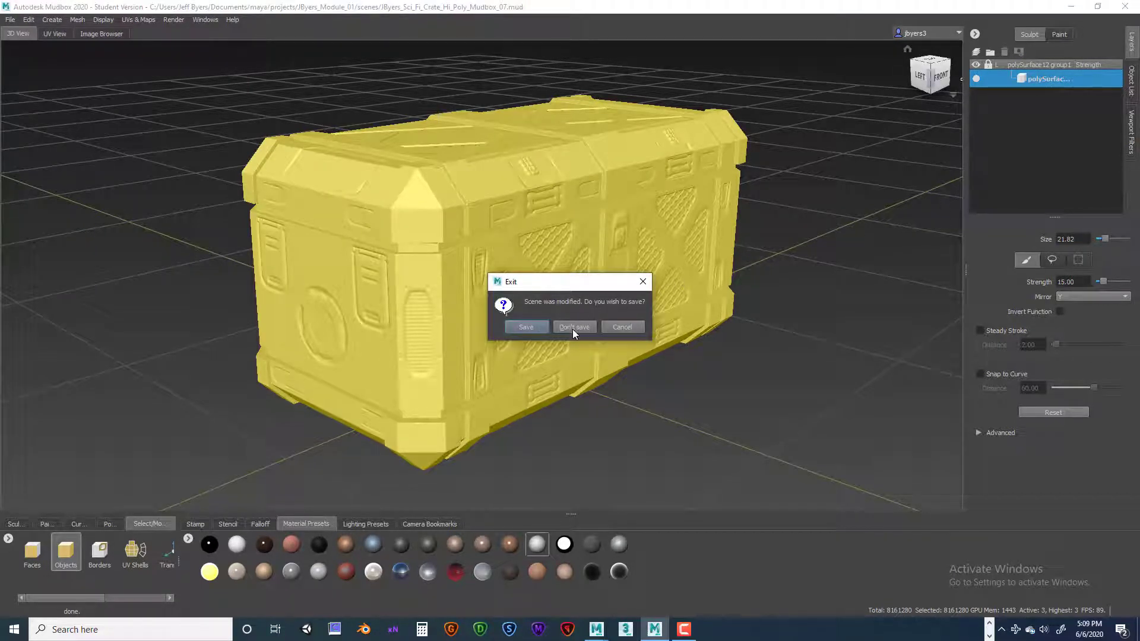
left_click(621, 328)
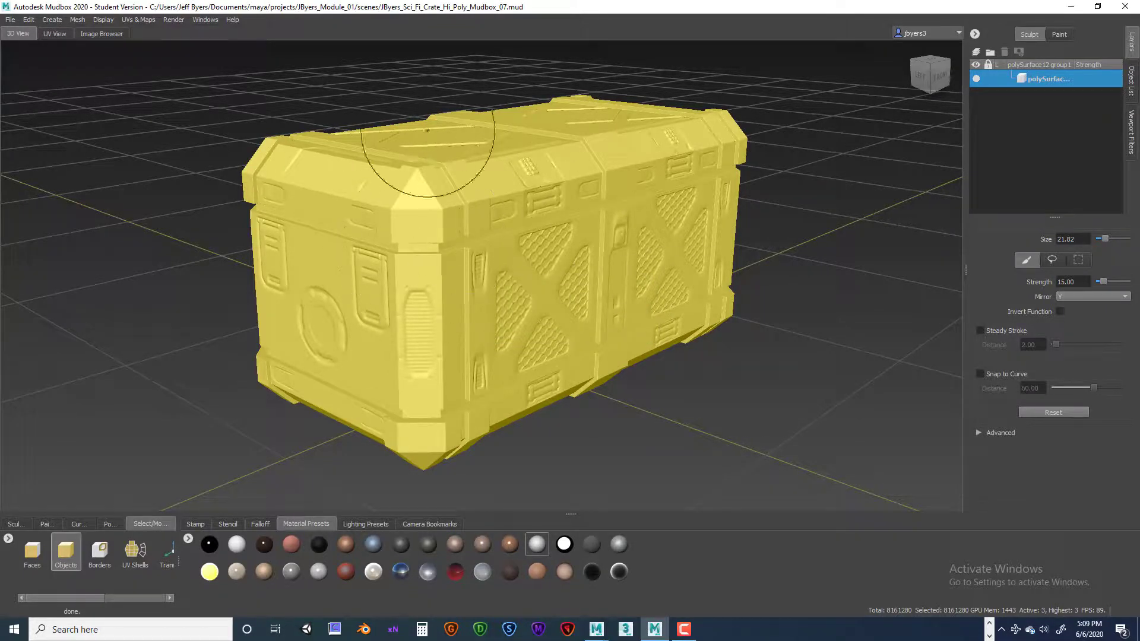
left_click(17, 22)
left_click(36, 70)
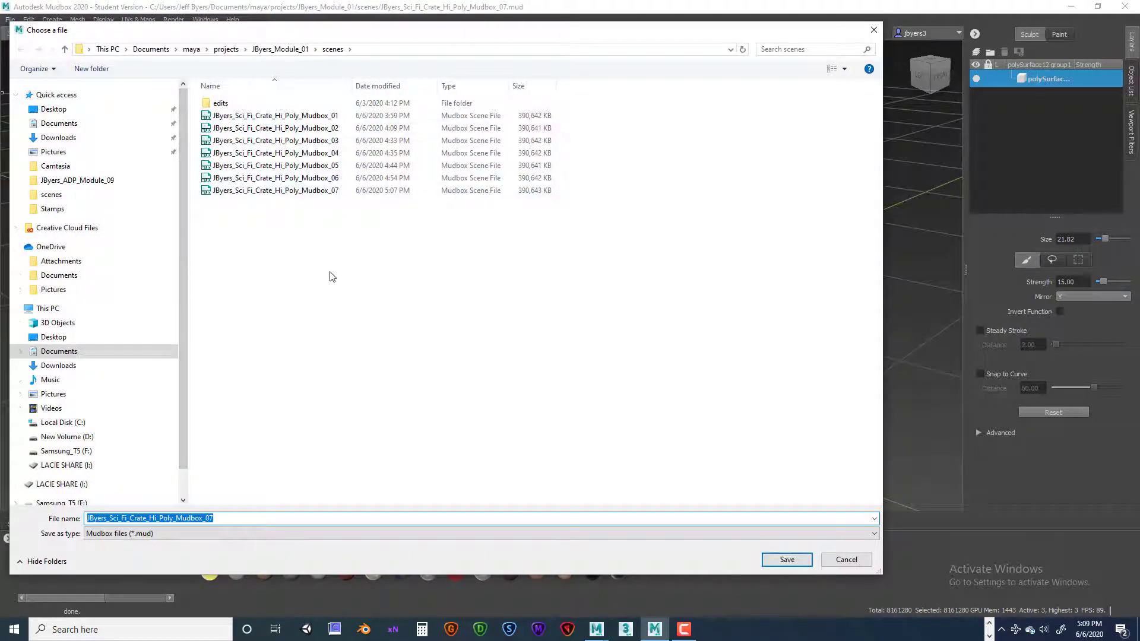
left_click(845, 564)
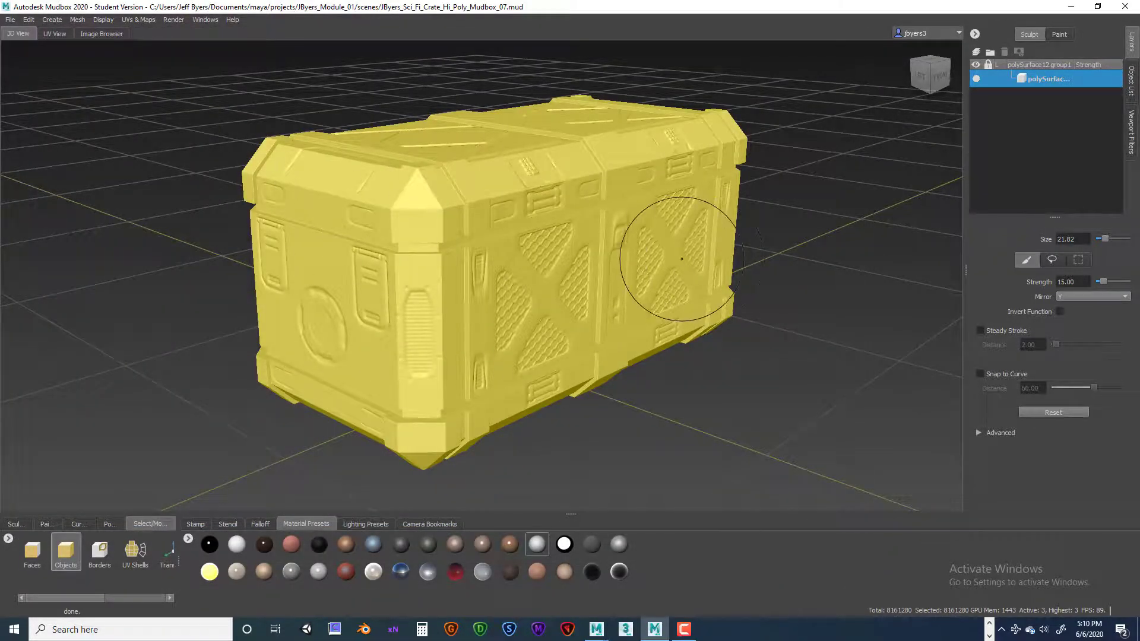
Step: Exit Mudbox without saving the scene changes
left_click(1123, 7)
left_click(574, 327)
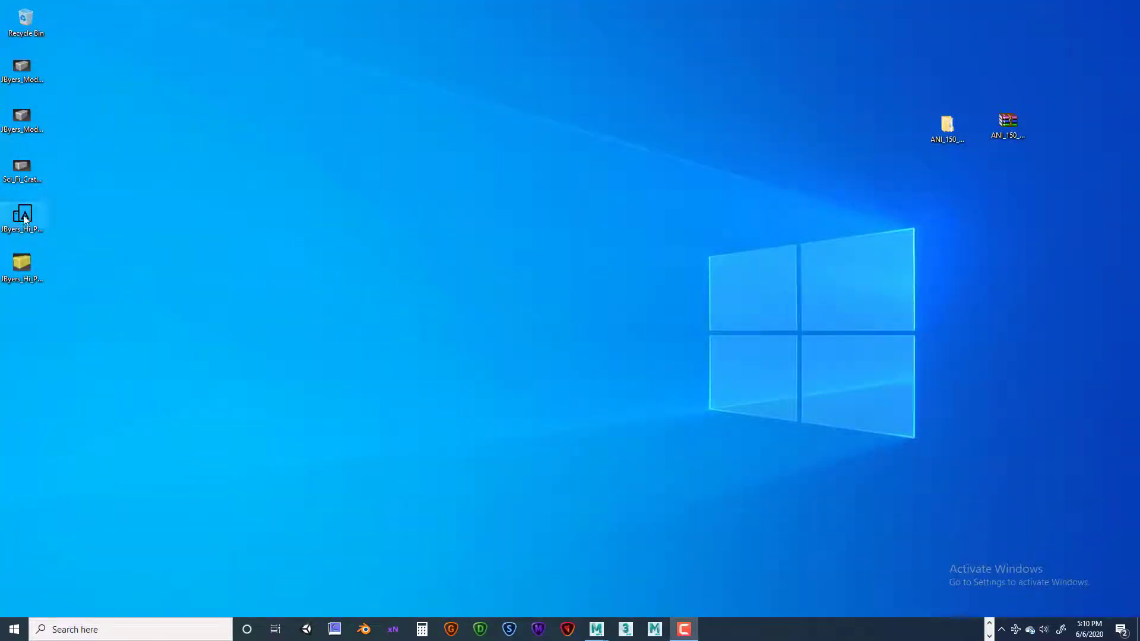
Step: Examine the file properties of the exported Hi_Poly_Detailed OBJ on the Desktop, including its size, and close them
left_click(24, 217)
left_click(32, 262)
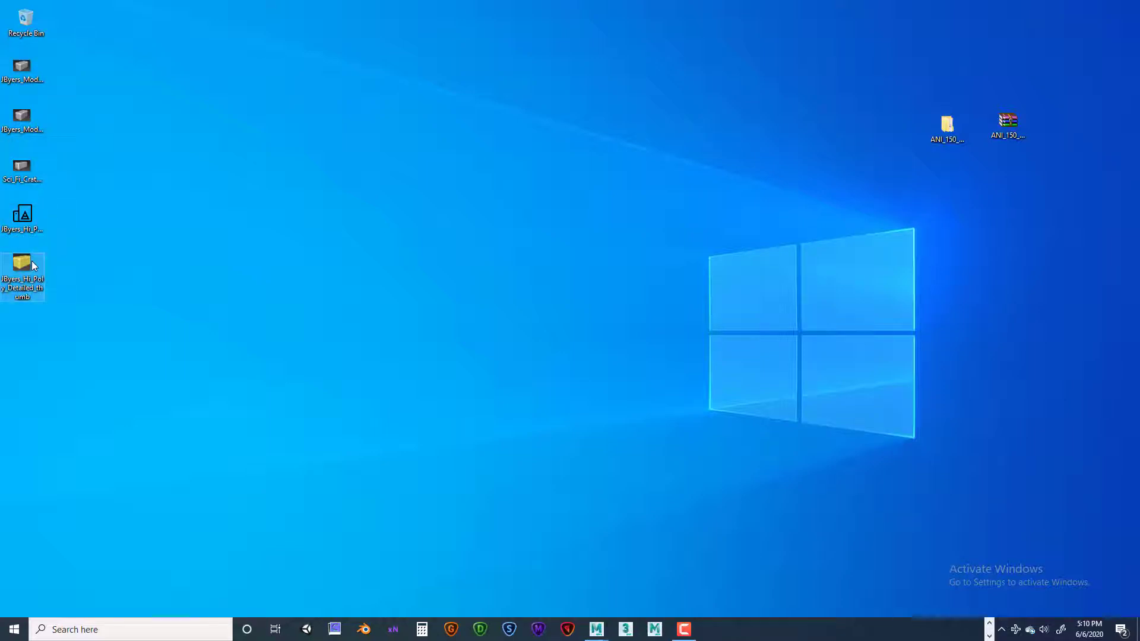
right_click(27, 216)
left_click(84, 195)
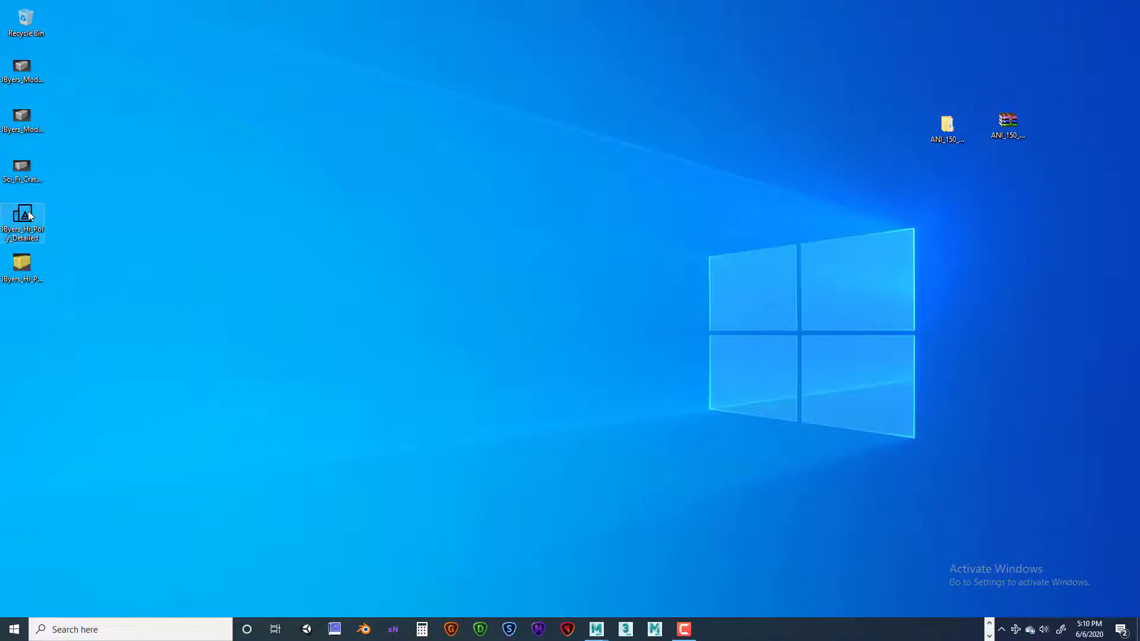
right_click(2, 211)
left_click(37, 516)
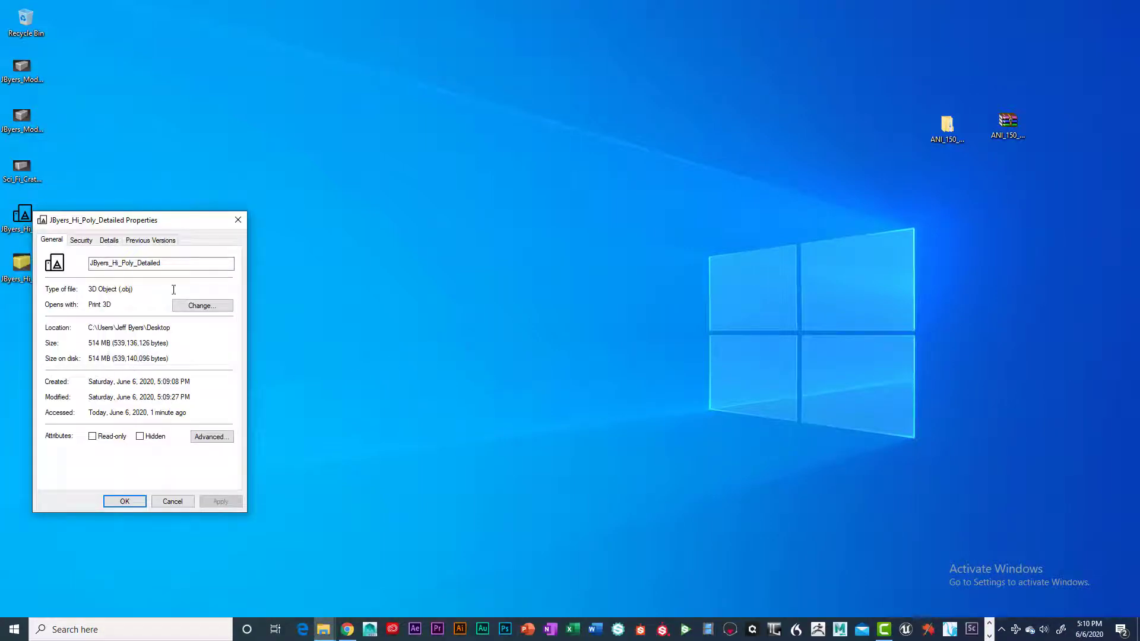
left_click_drag(176, 220, 291, 76)
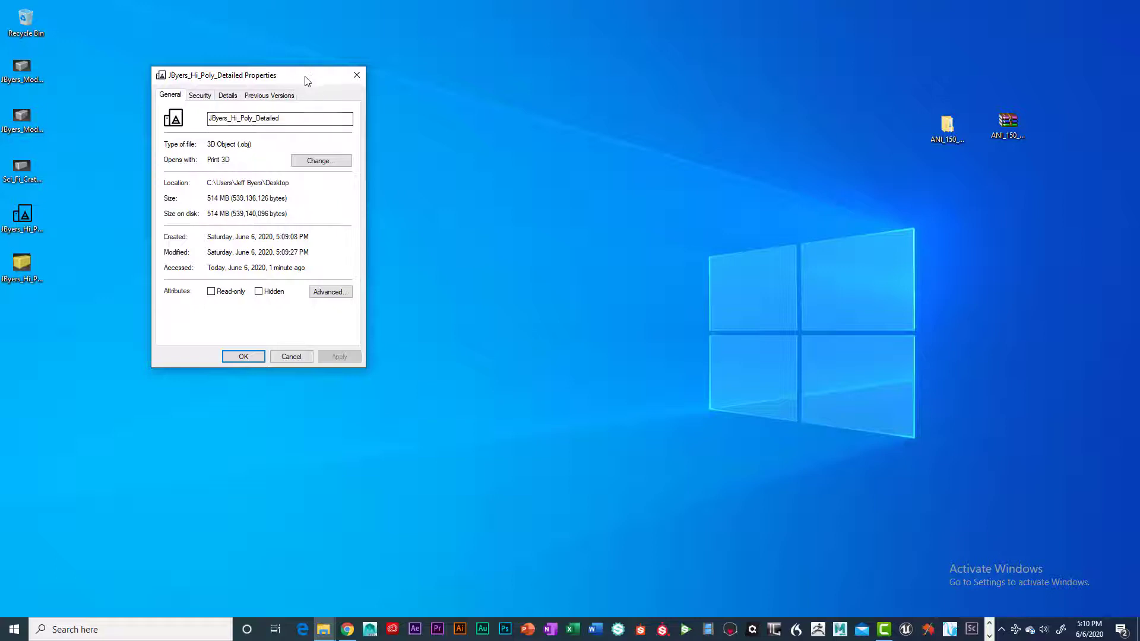
left_click_drag(308, 78, 231, 134)
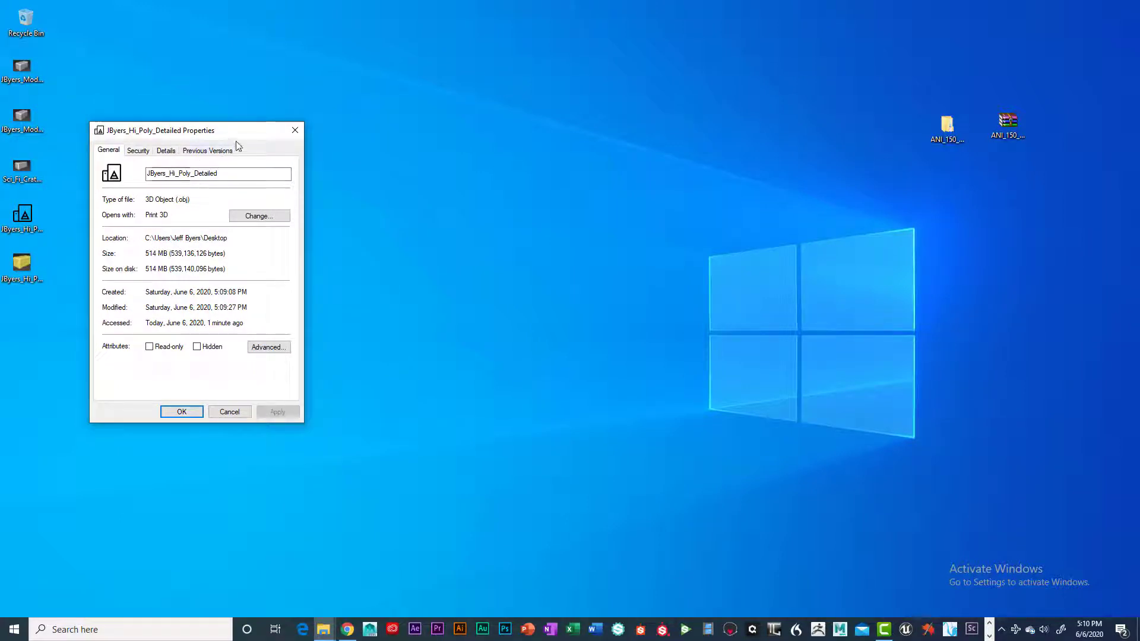
left_click(296, 132)
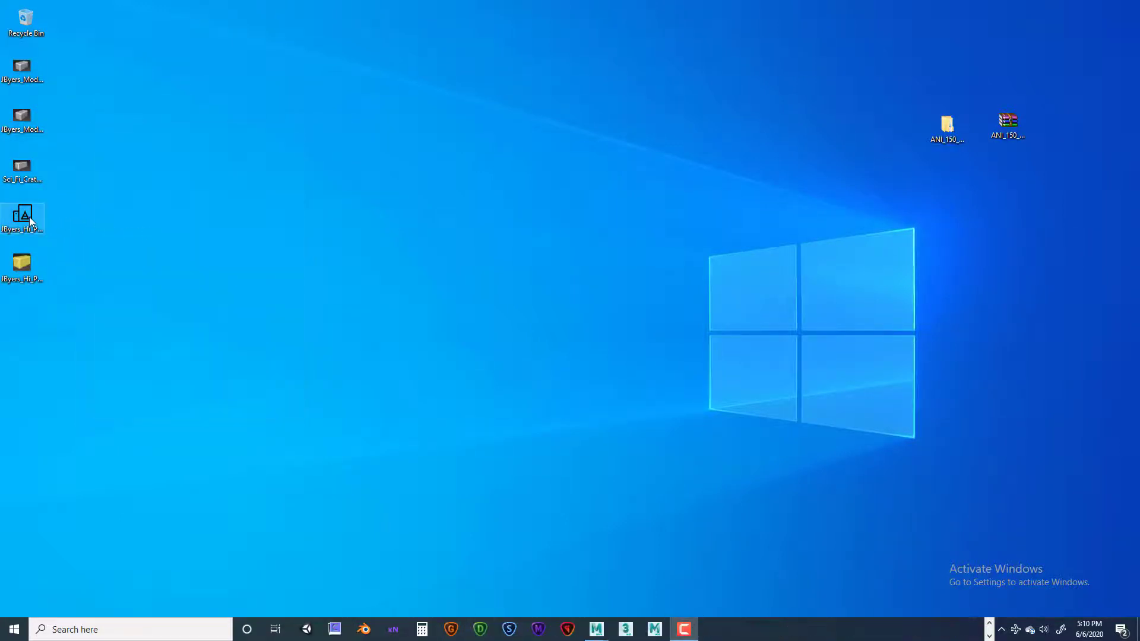
Step: Move the front perspective screenshot to an empty area of the Desktop, view it in Photos, and close it
left_click(79, 223)
left_click(22, 221)
left_click_drag(23, 68, 224, 90)
double_click(222, 92)
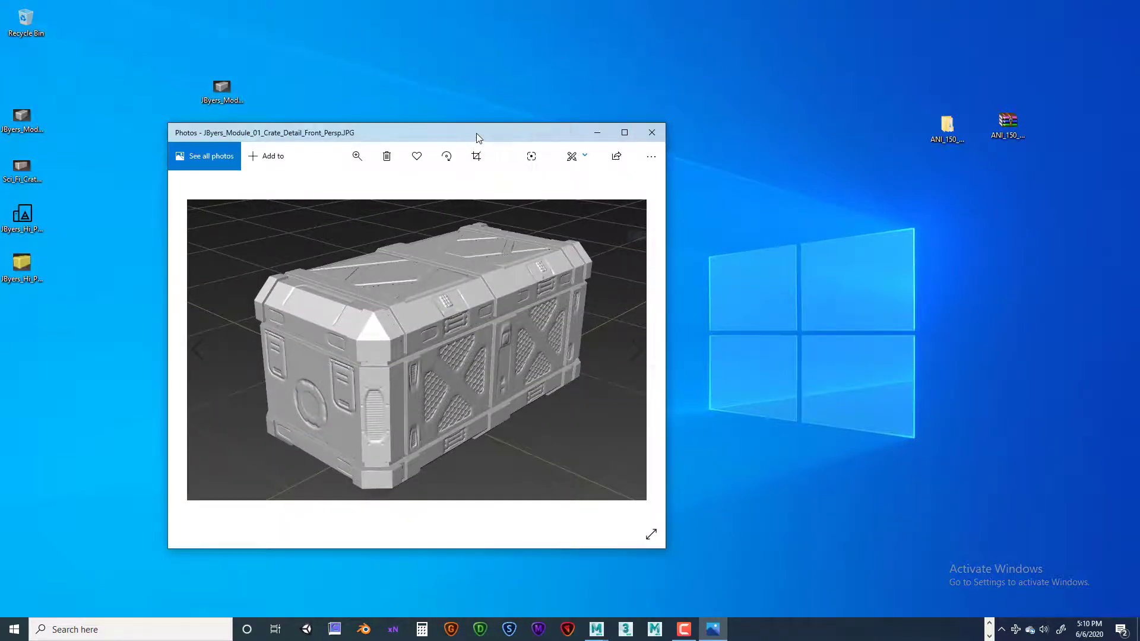
left_click_drag(477, 133, 452, 76)
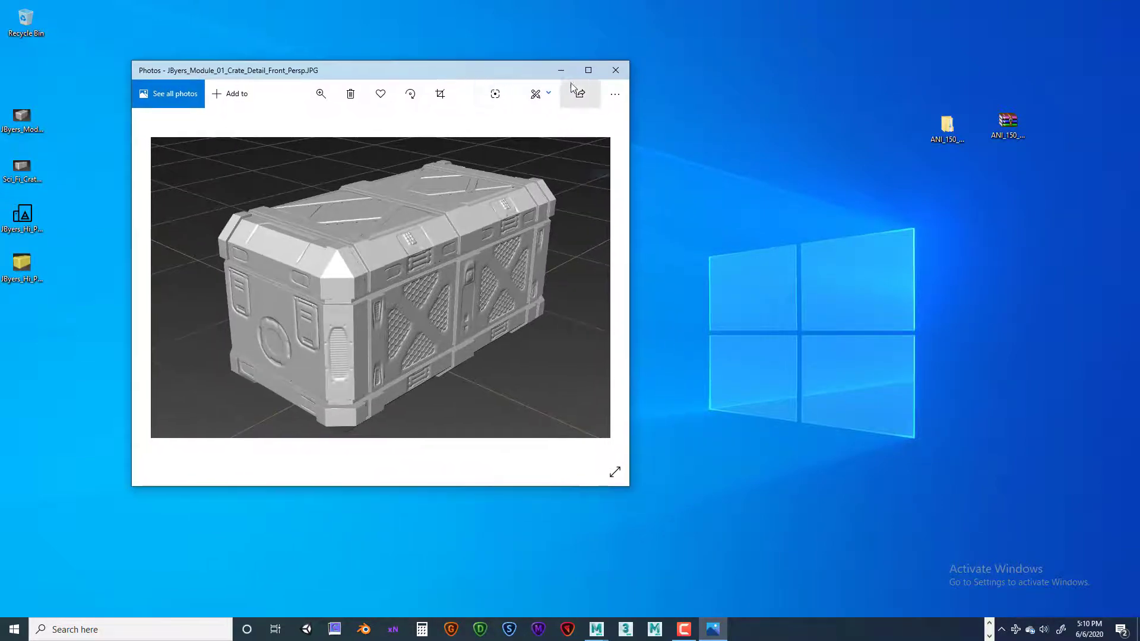
left_click(628, 72)
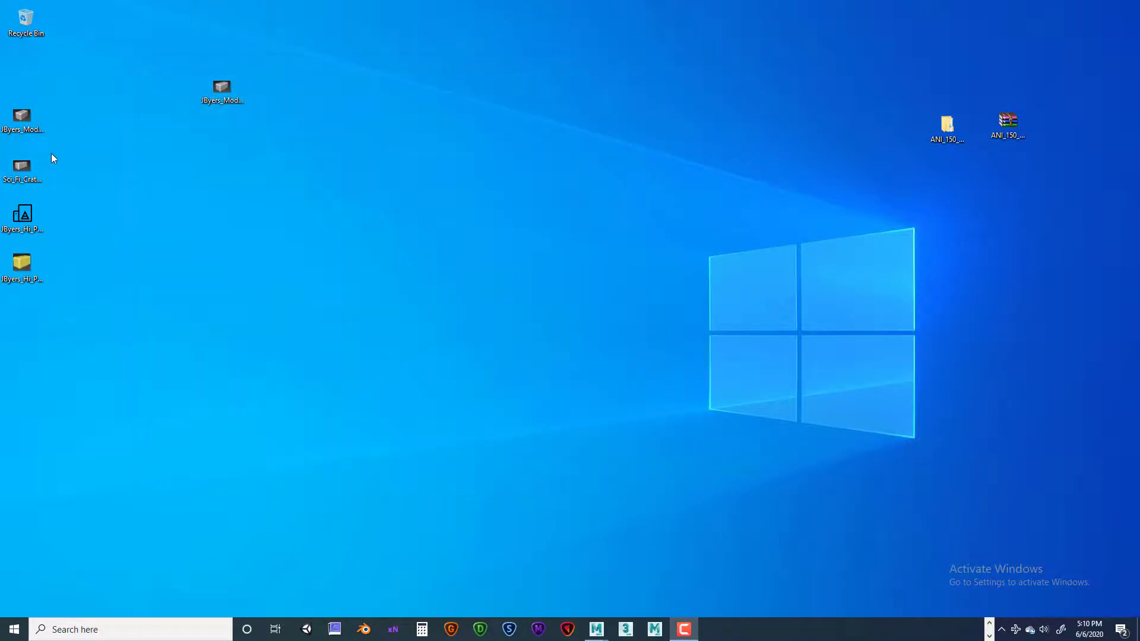
Step: View the Sci_Fi_Crate_01.JPG image from the Desktop in Photos and close it
double_click(27, 168)
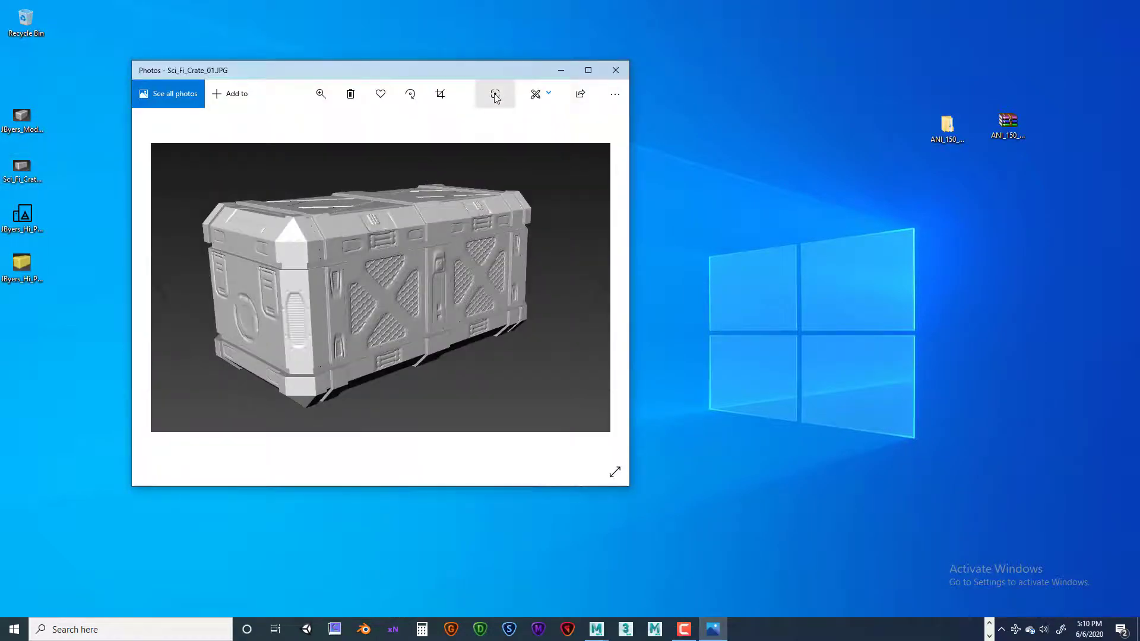
left_click_drag(496, 74, 489, 106)
left_click(606, 103)
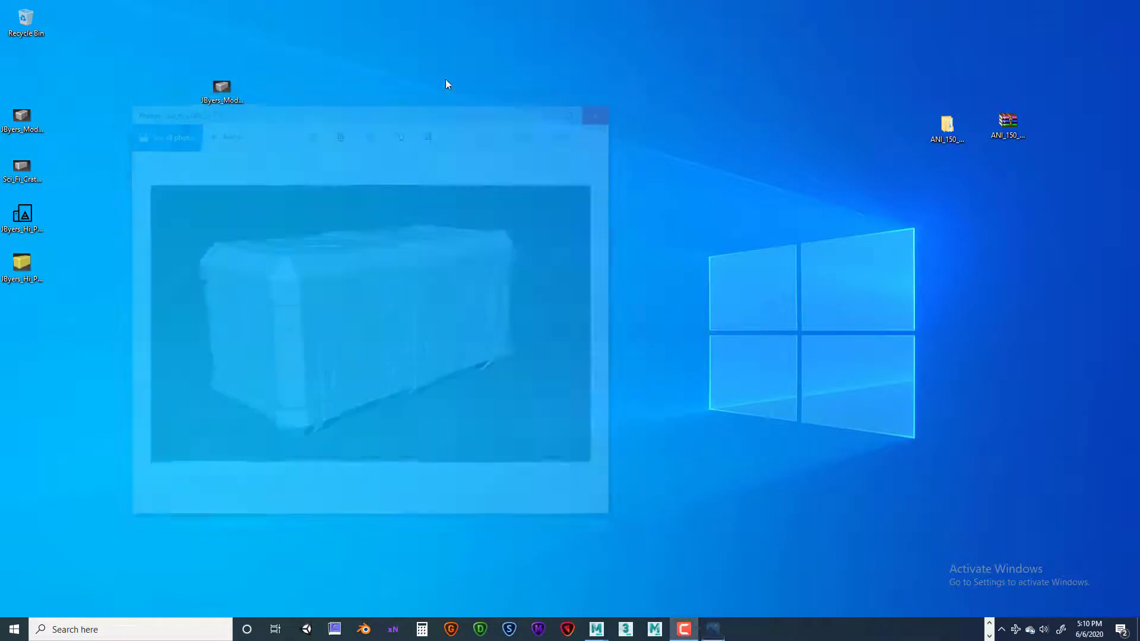
Step: Return the front screenshot to the column of Desktop icons and reposition the back screenshot beneath it
left_click_drag(229, 89, 24, 60)
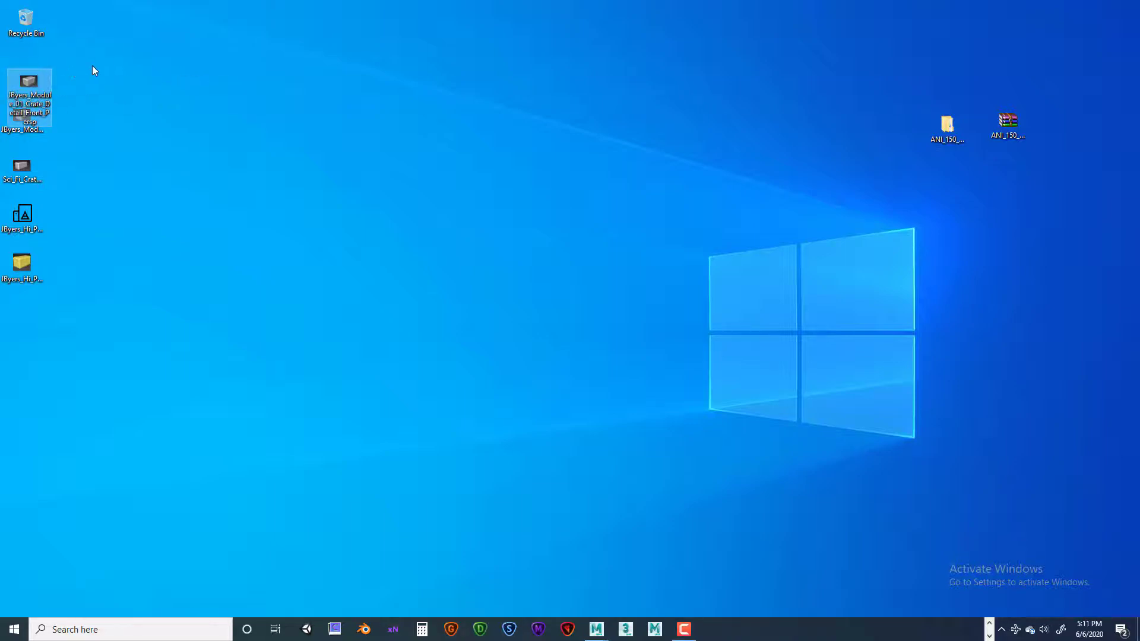
left_click(92, 66)
left_click_drag(25, 111, 28, 117)
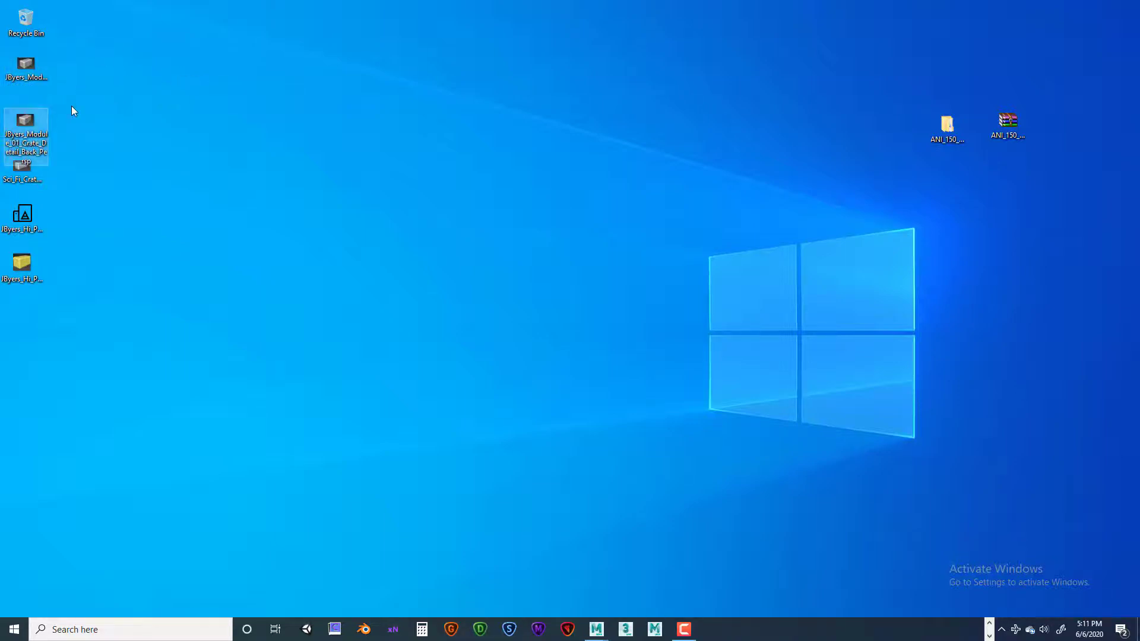
left_click(71, 106)
left_click_drag(25, 66, 27, 76)
left_click(90, 81)
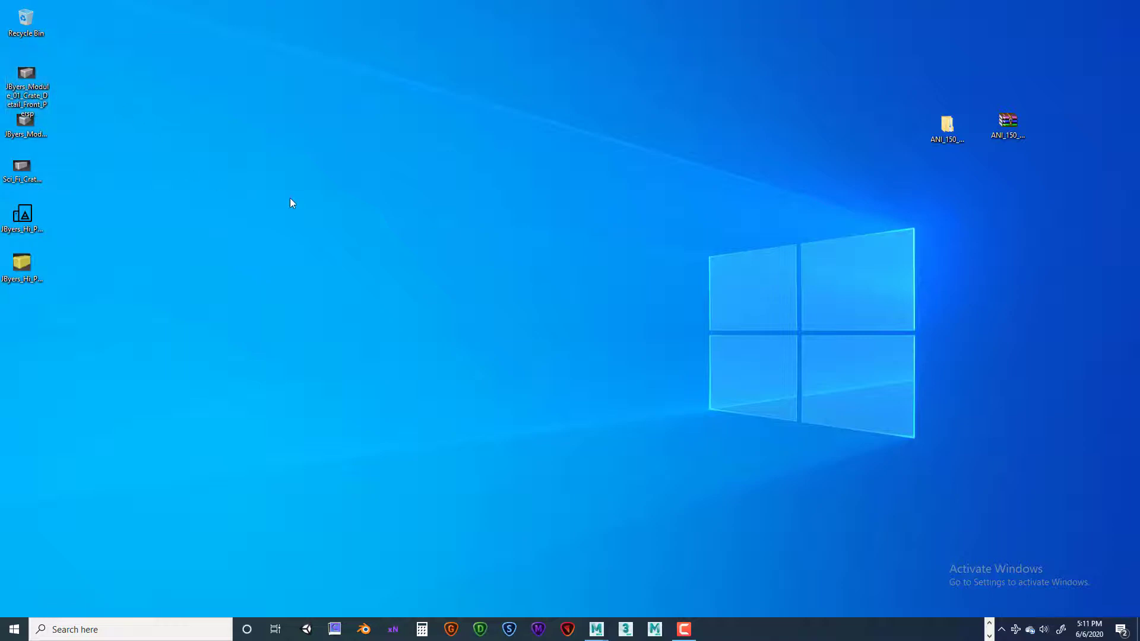